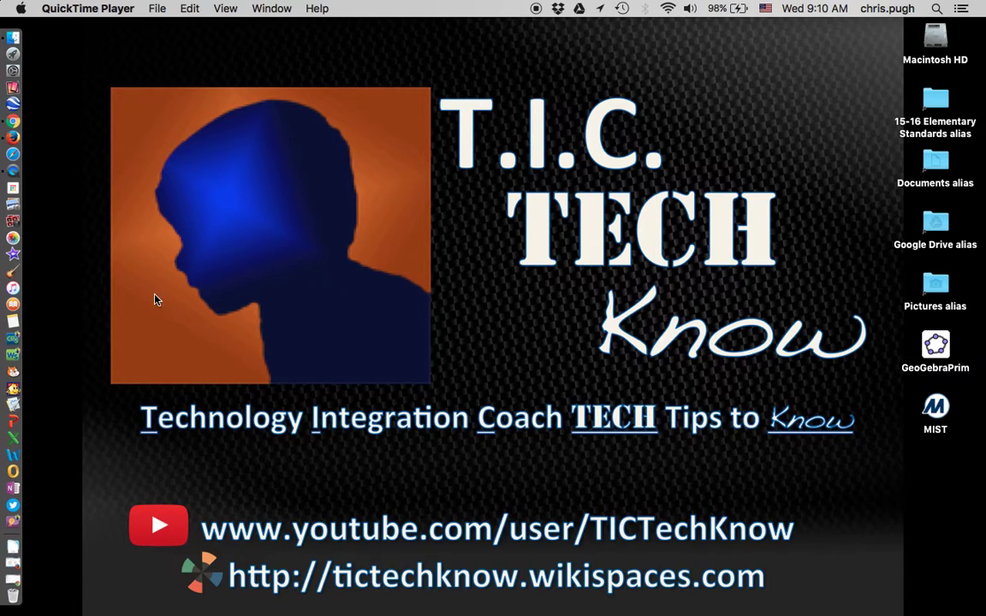
# Restore the minimized Chrome window showing Google Drive's My Drive page
pyautogui.click(21, 585)
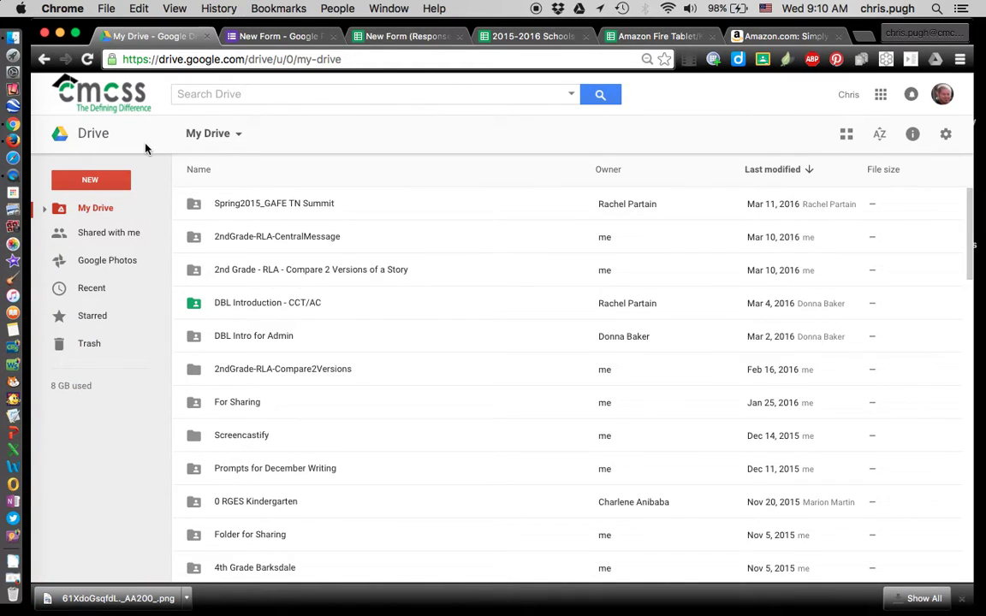
# Switch from Google Drive to the already open 'New Form - Google Forms' tab
pyautogui.click(110, 184)
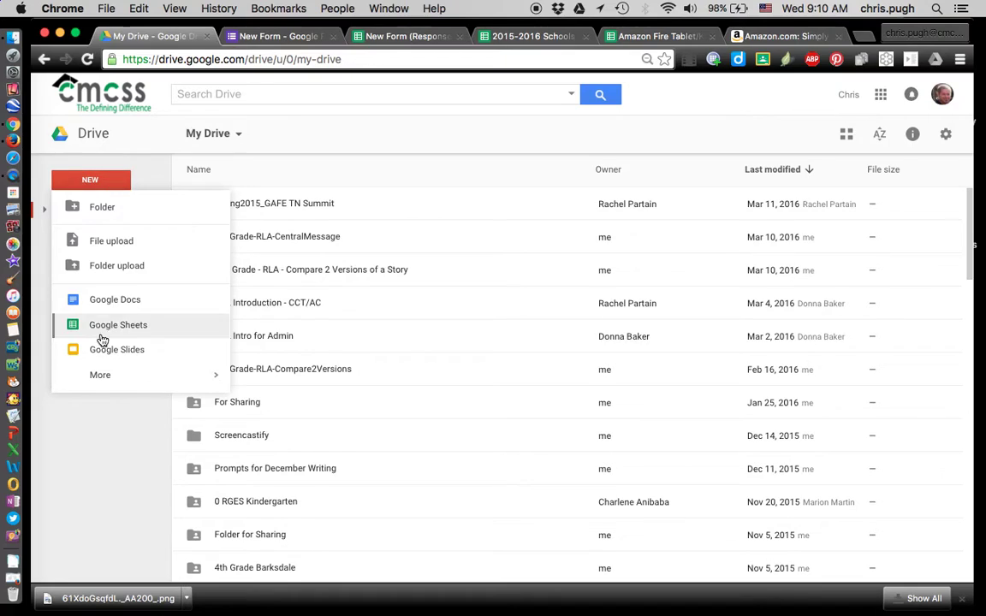
pyautogui.moveTo(195, 386)
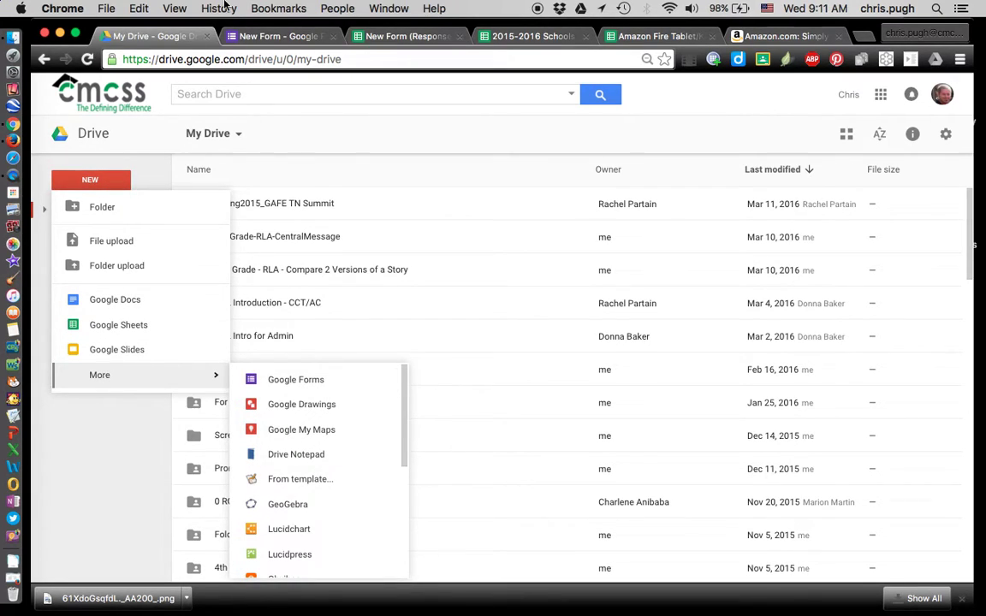
pyautogui.click(249, 36)
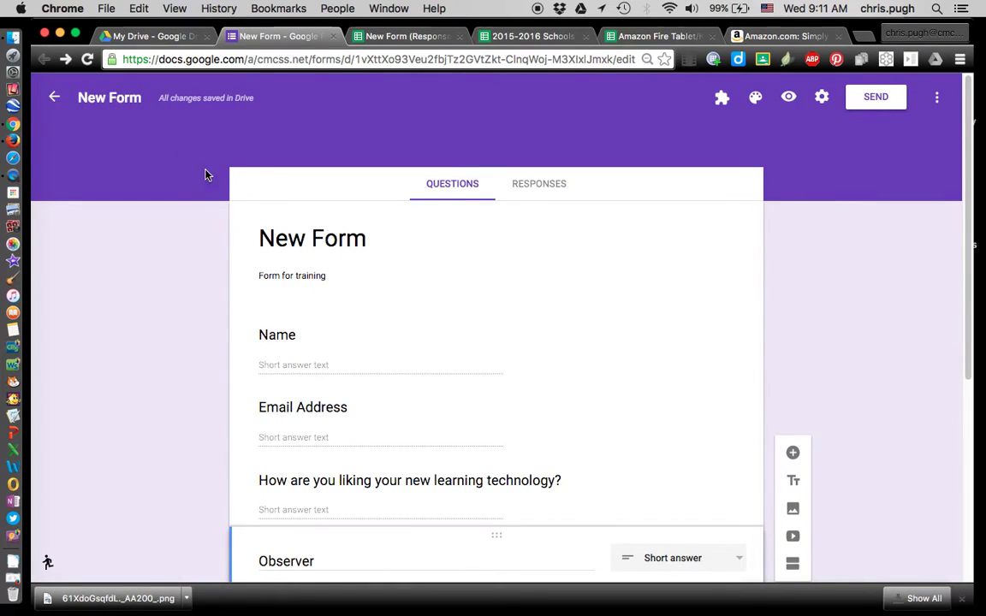
# Turn Required on for Name and Email Address, and off for the learning-technology question
pyautogui.click(359, 346)
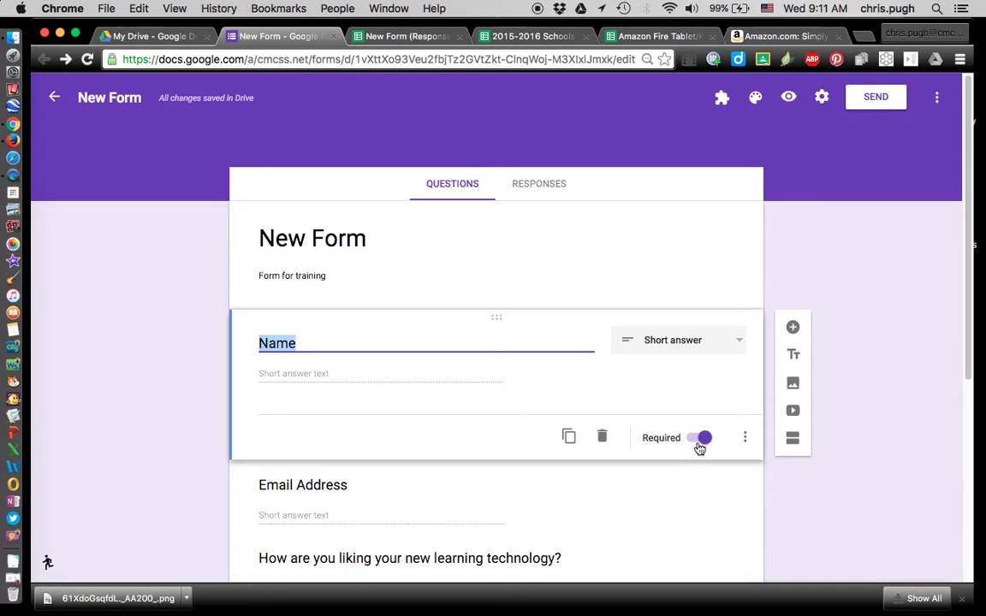
pyautogui.scroll(-2, 686, 518)
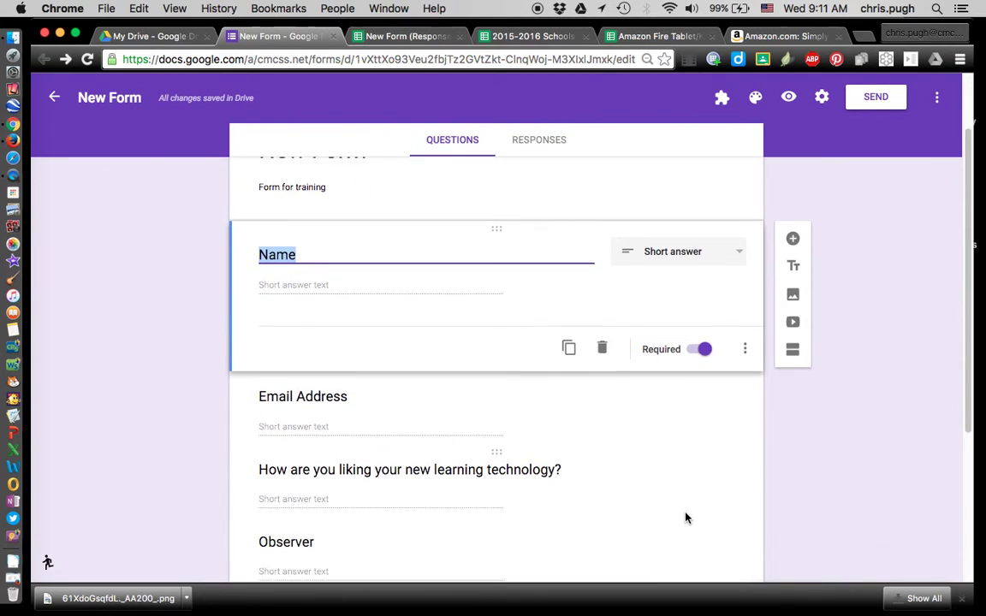
pyautogui.click(631, 398)
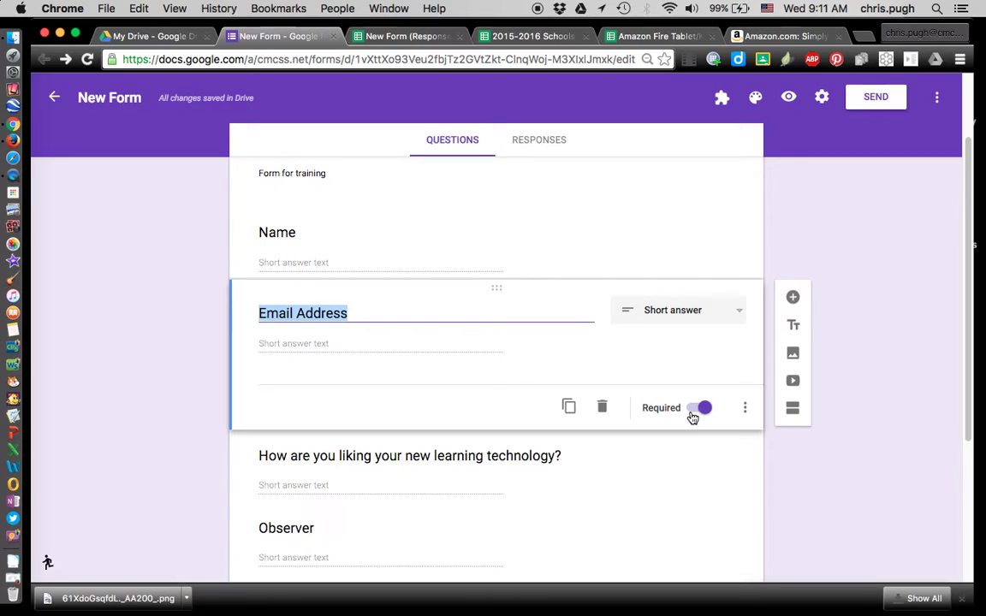
pyautogui.scroll(-3, 687, 469)
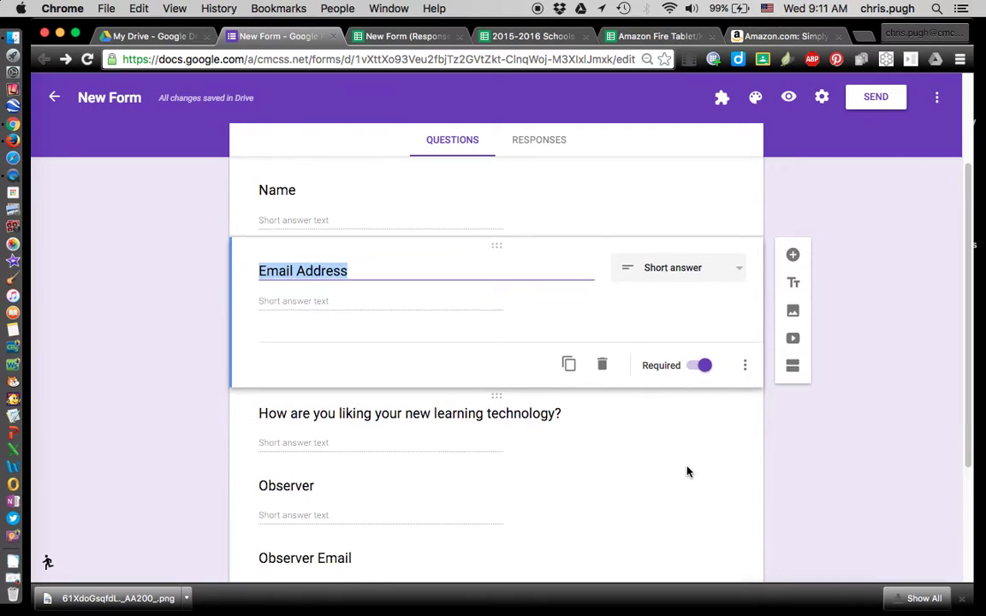
pyautogui.click(656, 416)
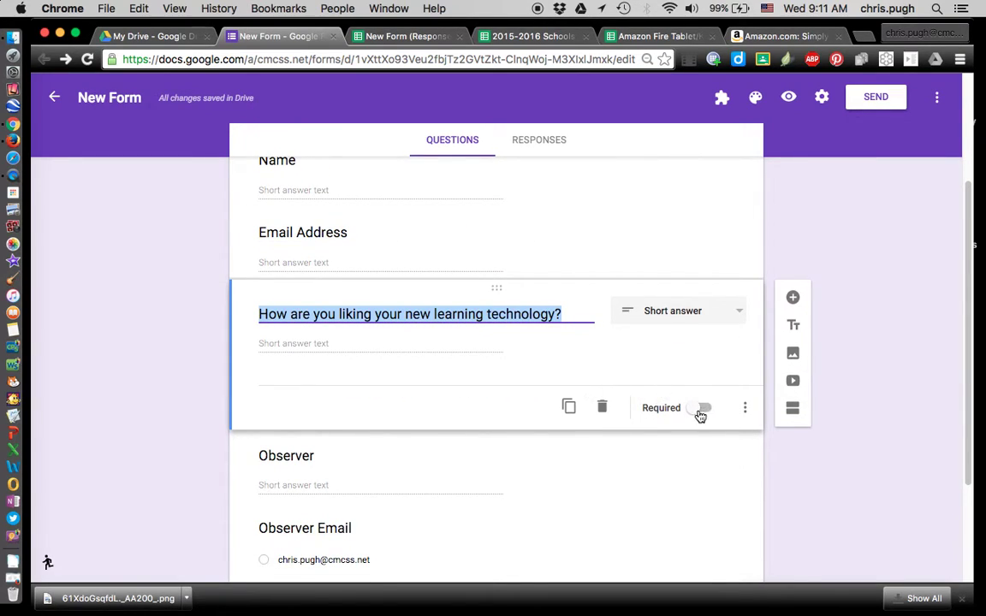
pyautogui.click(601, 228)
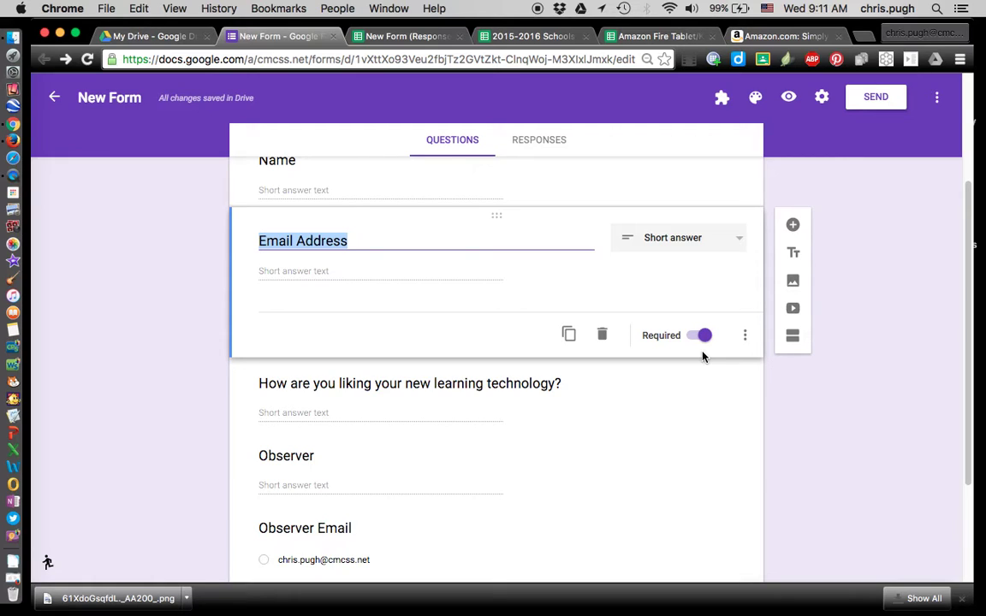
pyautogui.click(665, 396)
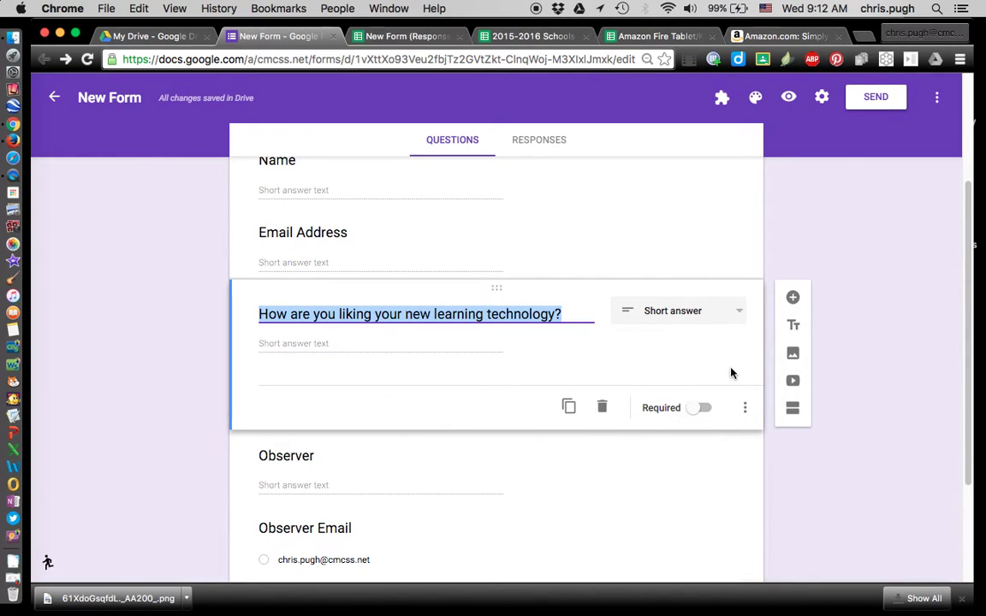
pyautogui.scroll(-2, 613, 478)
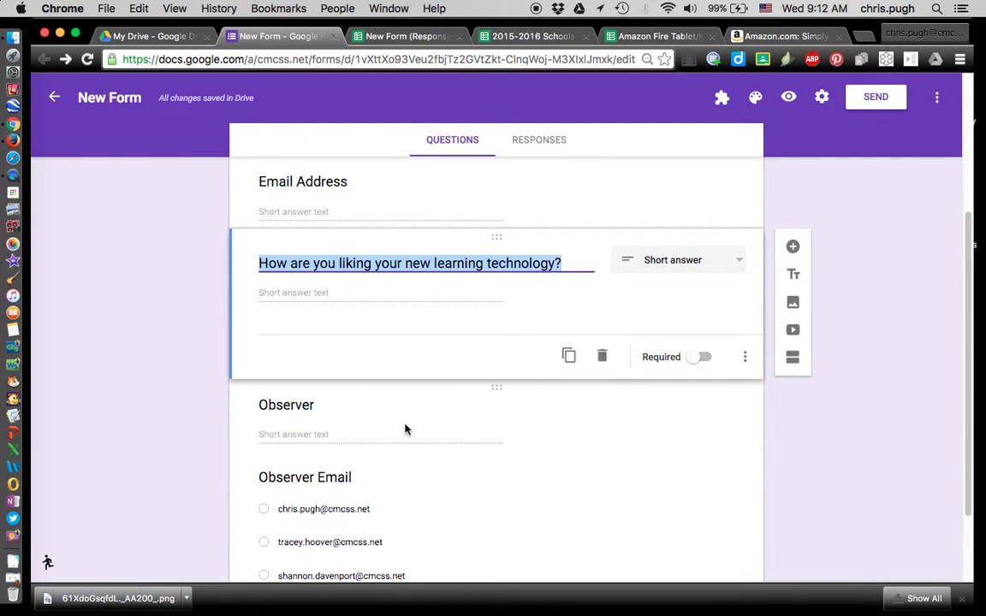
# Switch on the Required toggle for the Observer short-answer question
pyautogui.click(429, 425)
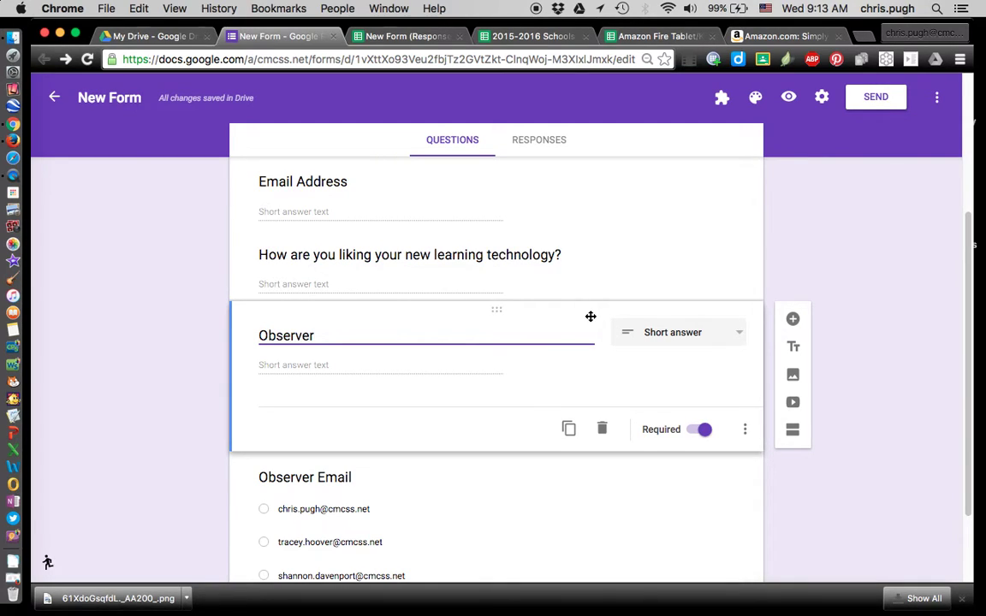
# Review the Observer and Observer Email questions, then go to the Responses tab
pyautogui.click(547, 462)
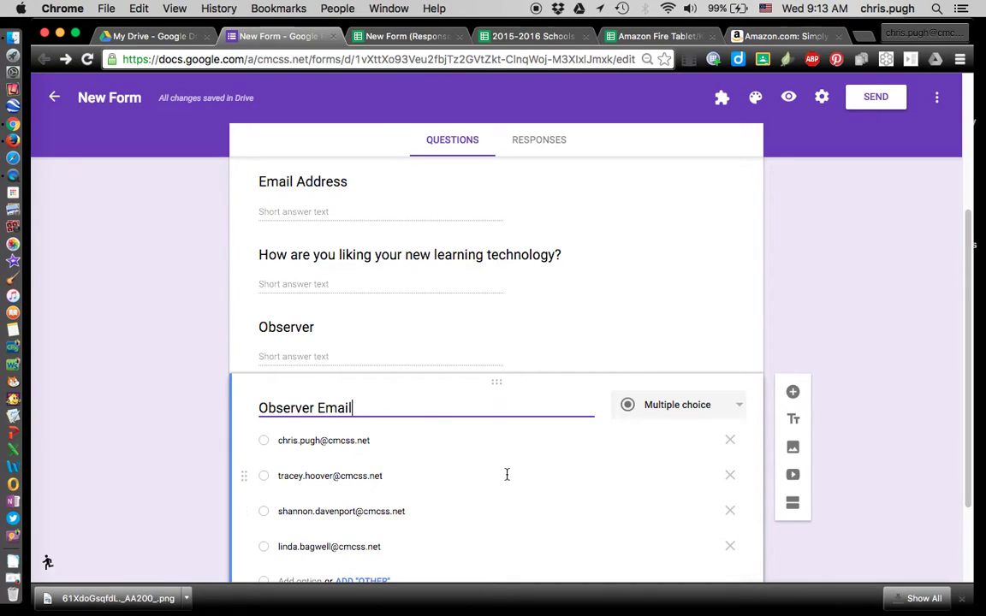
pyautogui.scroll(-1, 626, 422)
pyautogui.scroll(2, 626, 422)
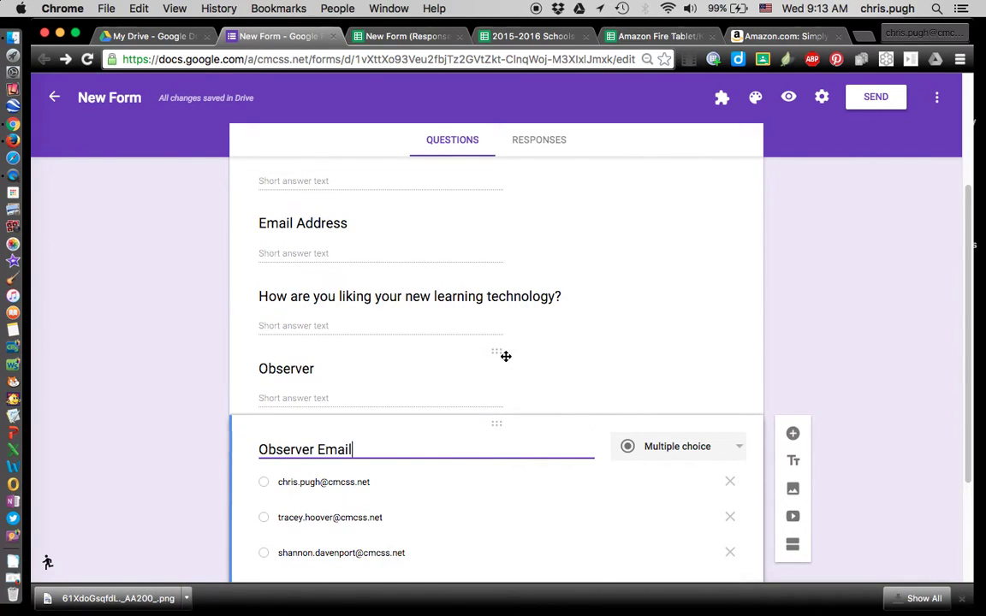
pyautogui.click(507, 355)
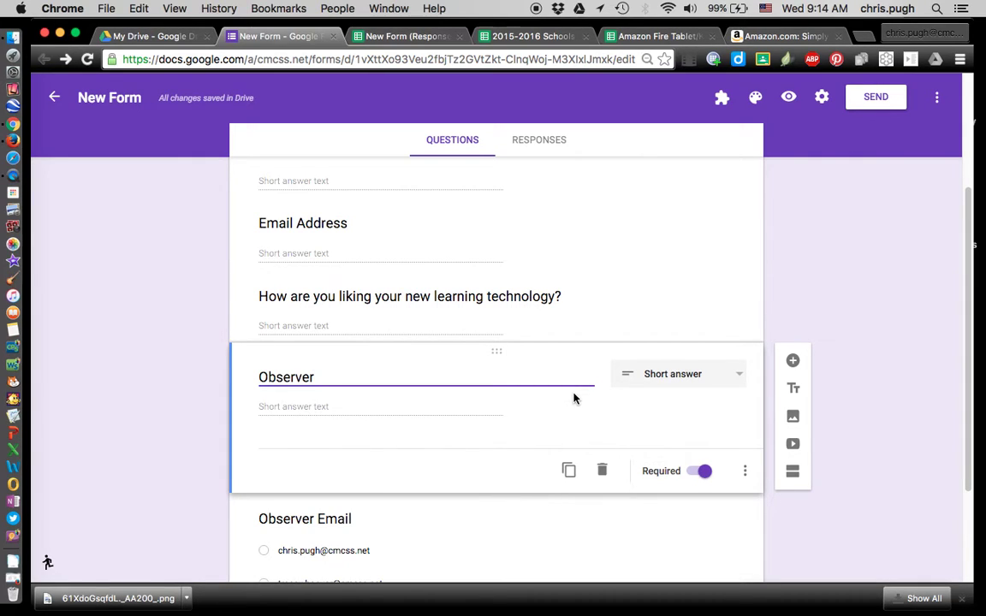
pyautogui.click(522, 524)
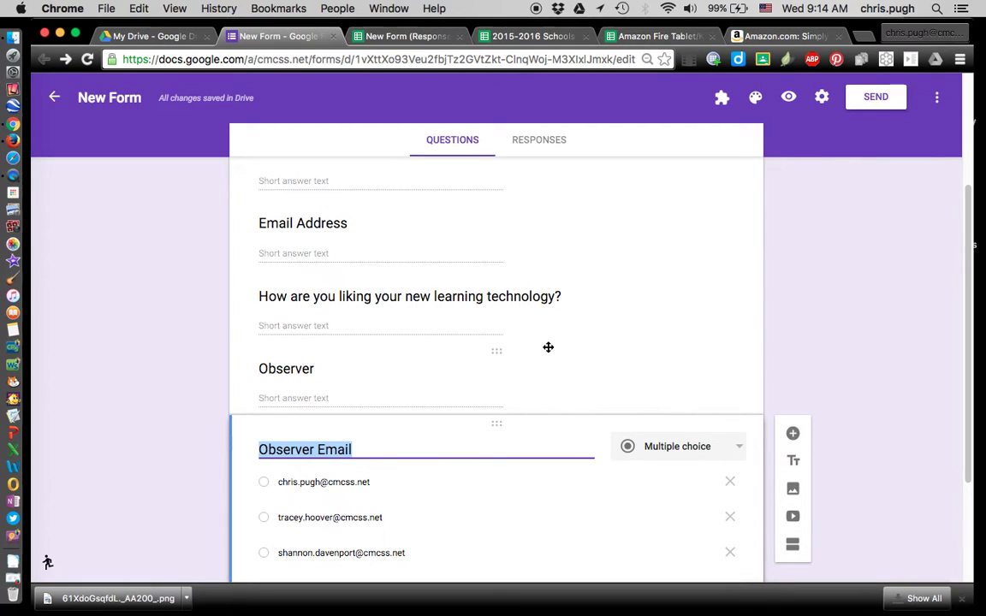
pyautogui.scroll(-2, 525, 255)
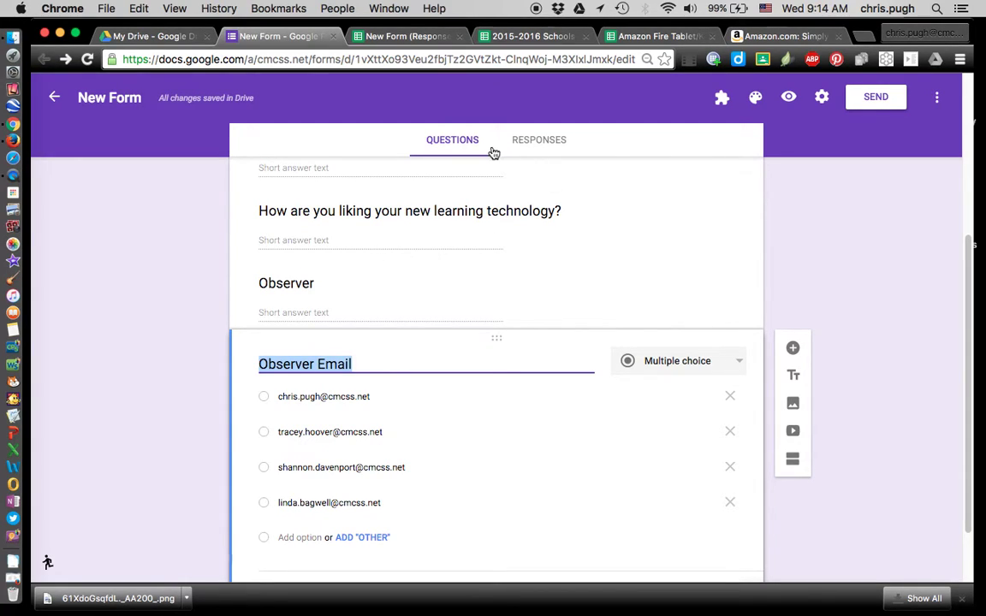
pyautogui.click(523, 143)
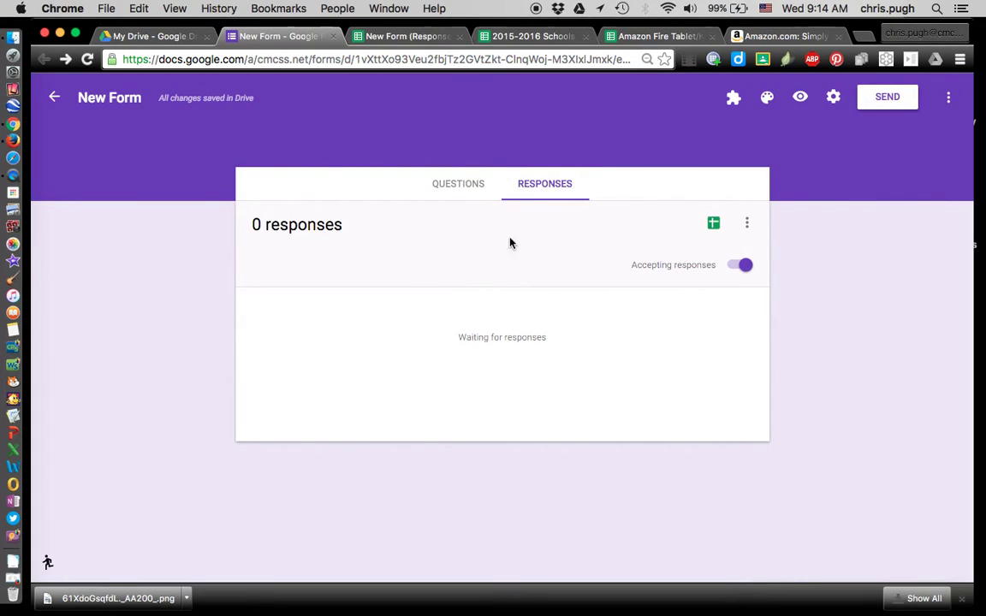
# Open the linked responses spreadsheet, then close that duplicate spreadsheet tab
pyautogui.click(714, 226)
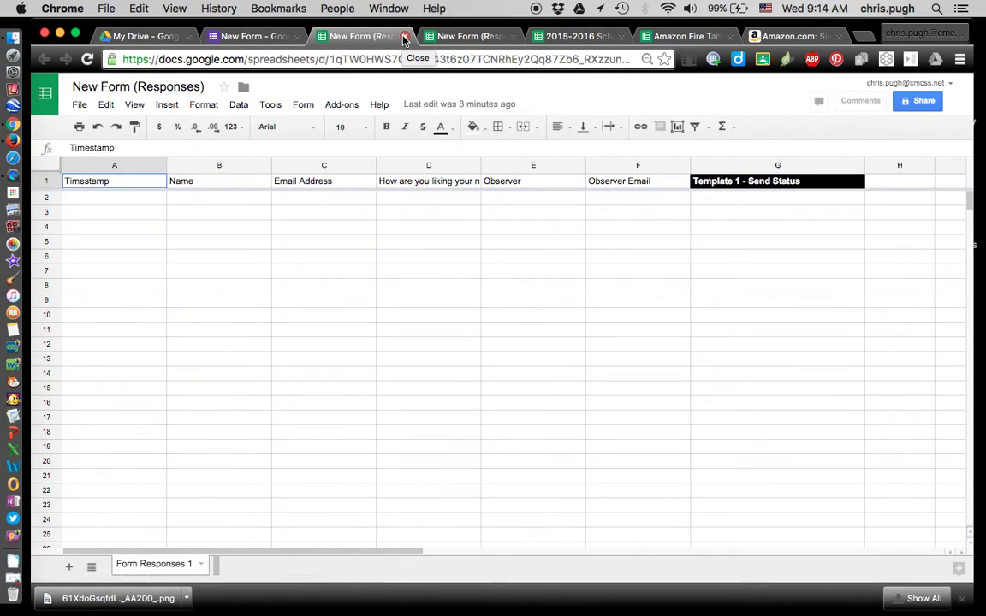
pyautogui.click(405, 39)
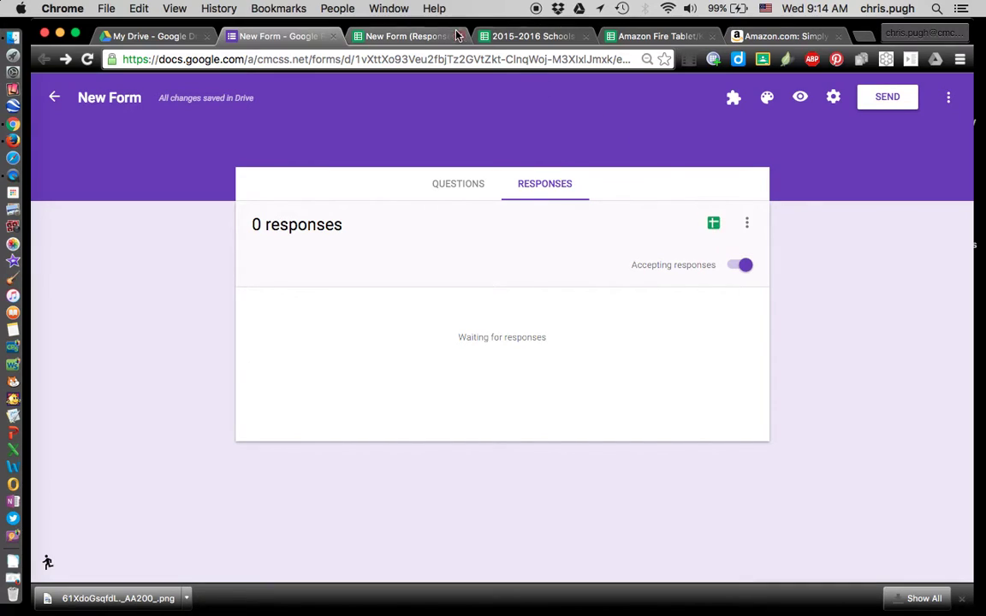
# Bring up the New Form (Responses) spreadsheet tab with its Template 1 - Send Status column
pyautogui.click(403, 36)
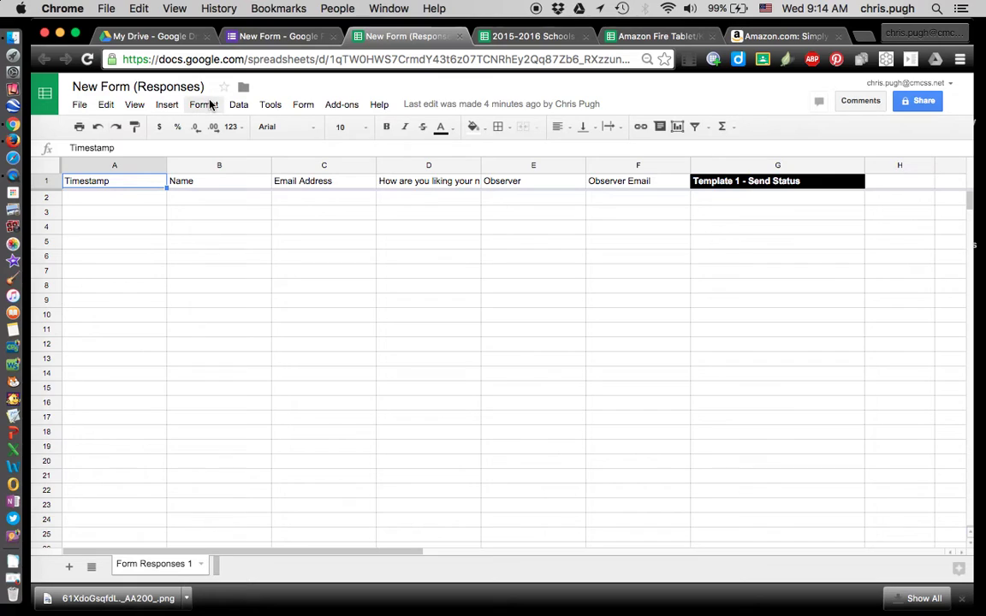
pyautogui.click(282, 37)
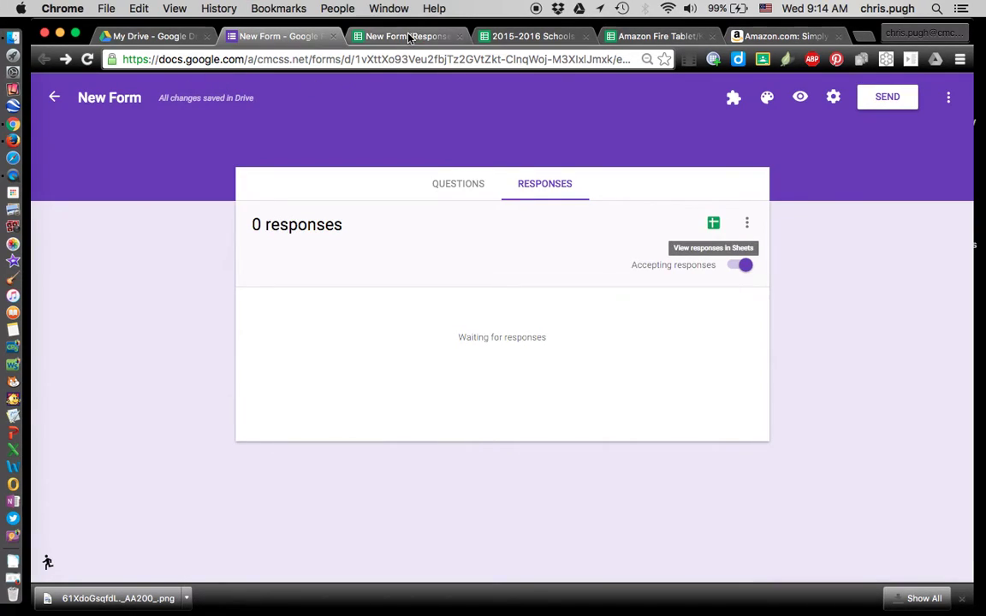
pyautogui.click(404, 40)
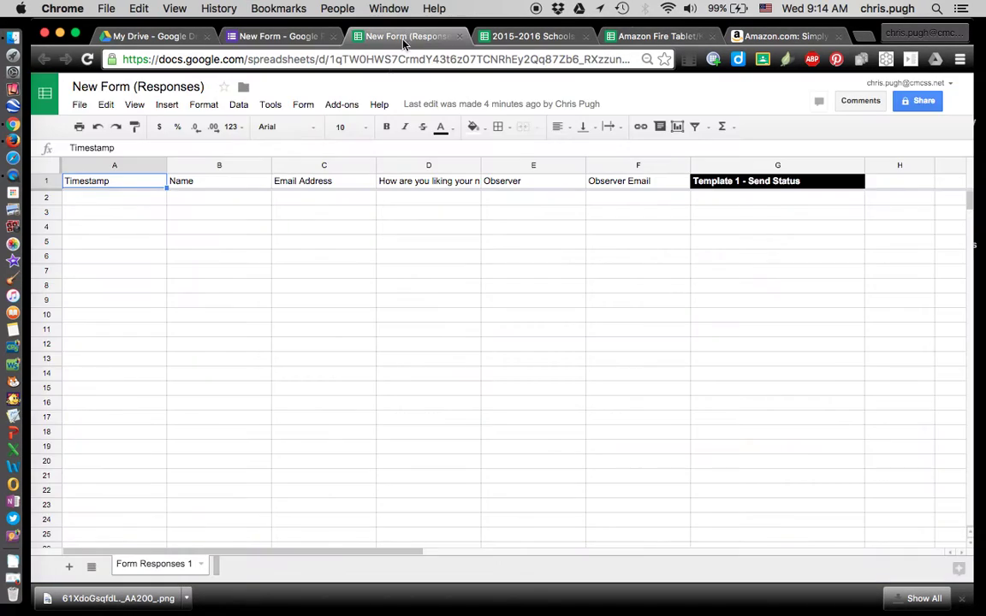
# Open the add-on store through Add-ons > Get add-ons…
pyautogui.click(339, 105)
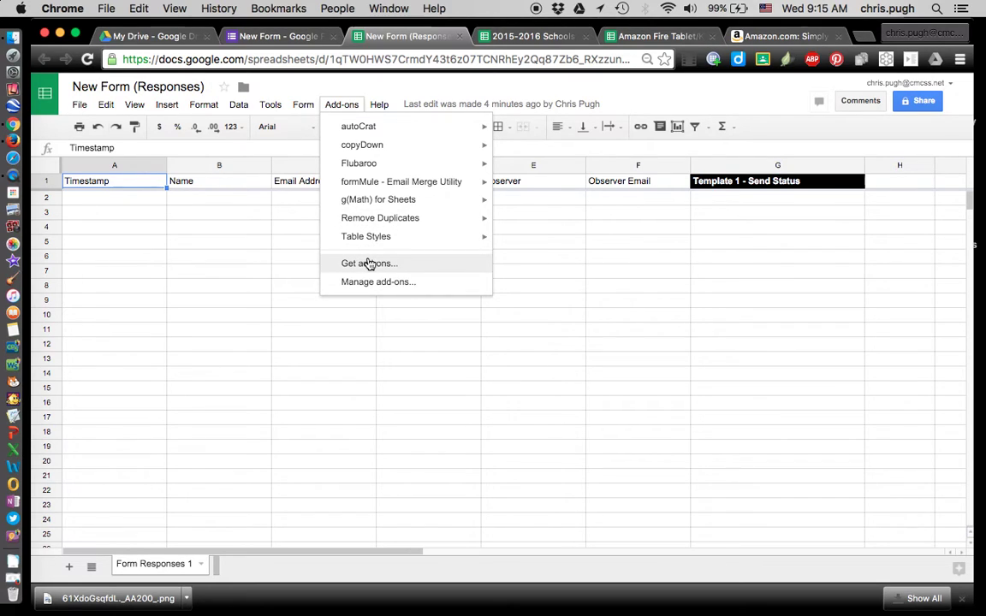
pyautogui.moveTo(375, 185)
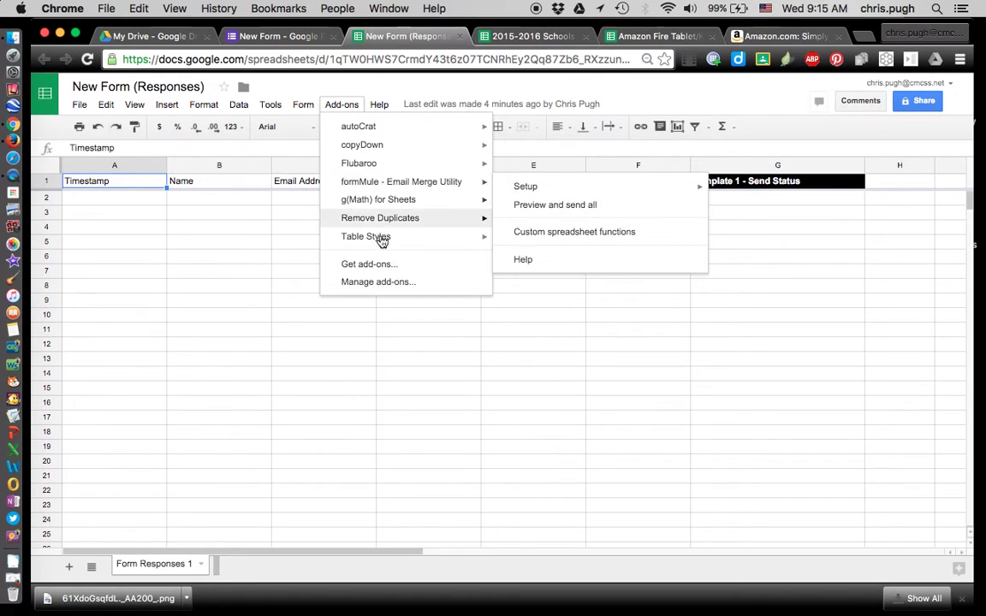
pyautogui.click(386, 272)
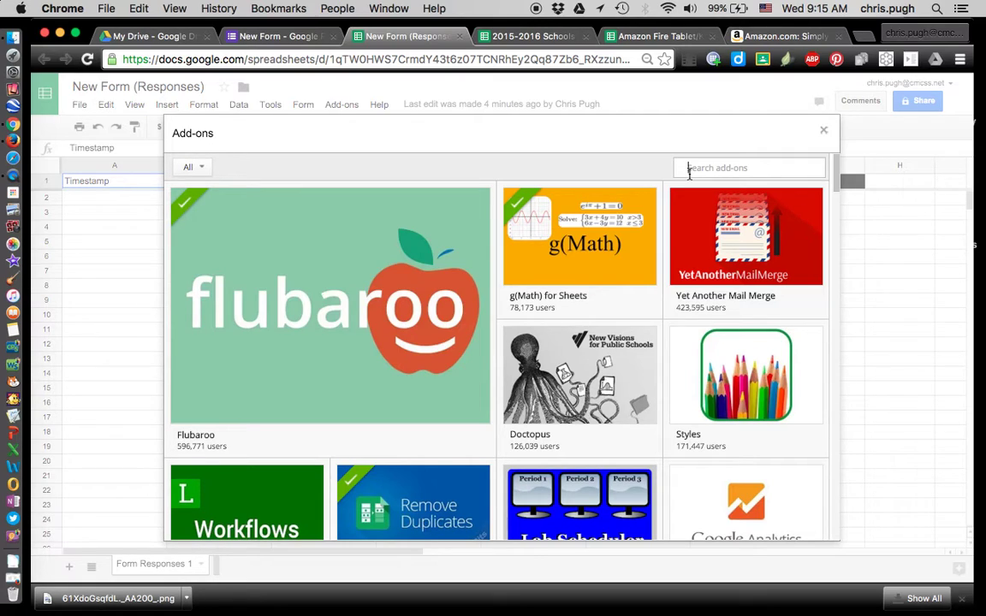
# Search the store for 'formmule', confirm formMule shows Manage, and close the store
pyautogui.write('formm')
pyautogui.press('Return')
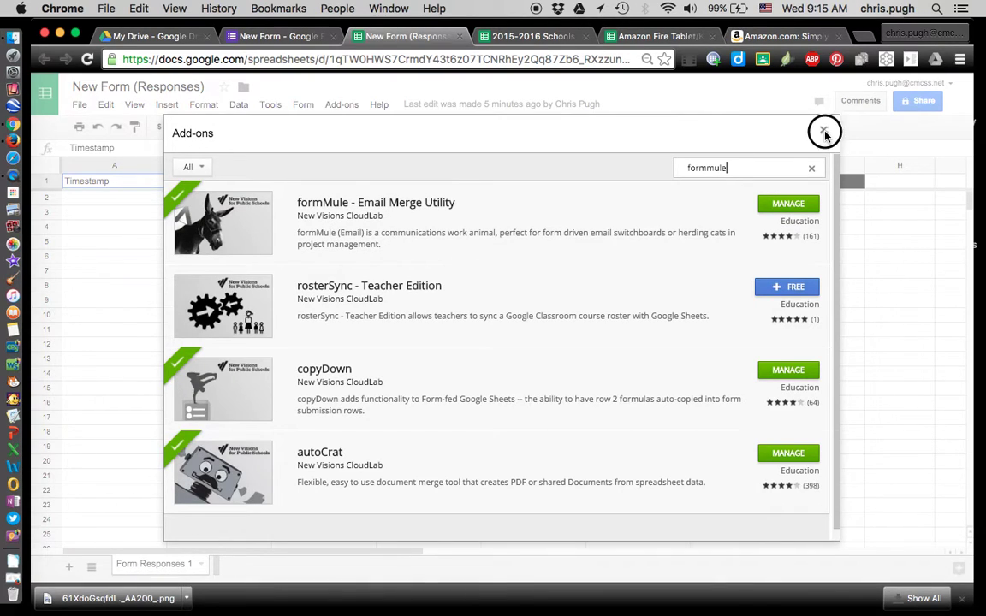
pyautogui.click(823, 131)
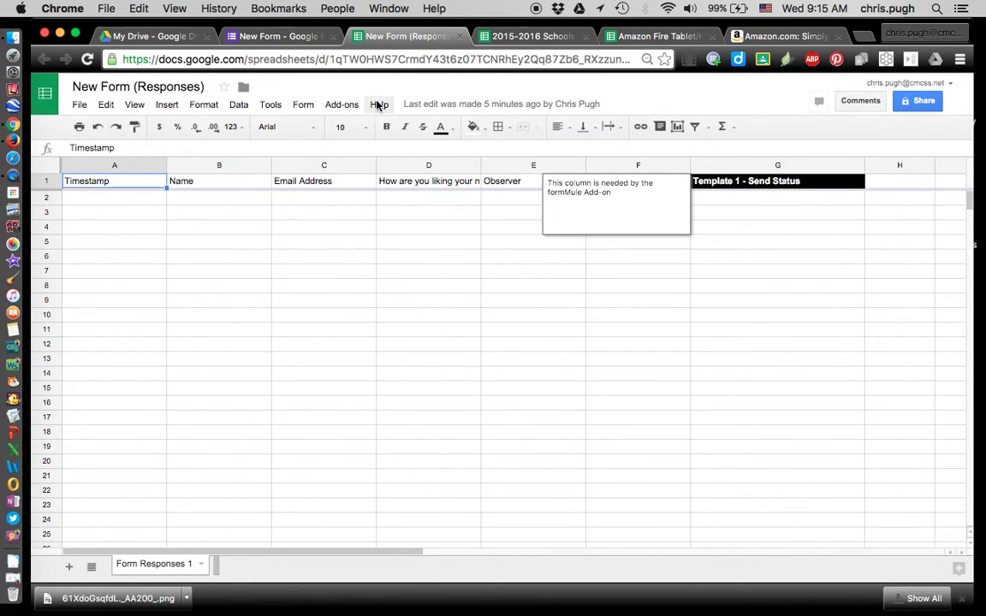
# Start formMule's Choose source data setup and select Form Responses 1 as the source sheet
pyautogui.click(329, 106)
pyautogui.moveTo(342, 164)
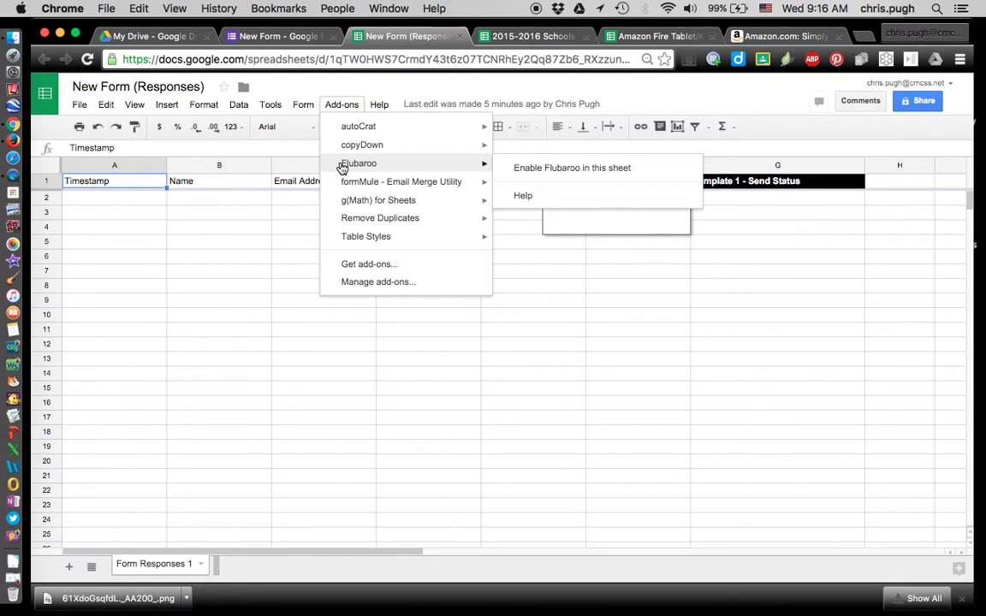
pyautogui.moveTo(343, 188)
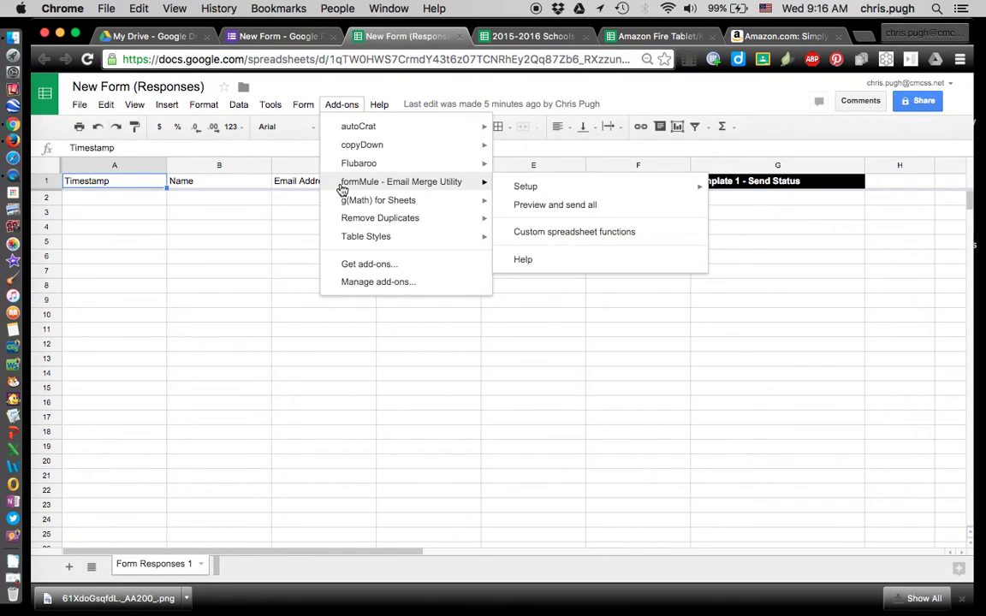
pyautogui.click(517, 190)
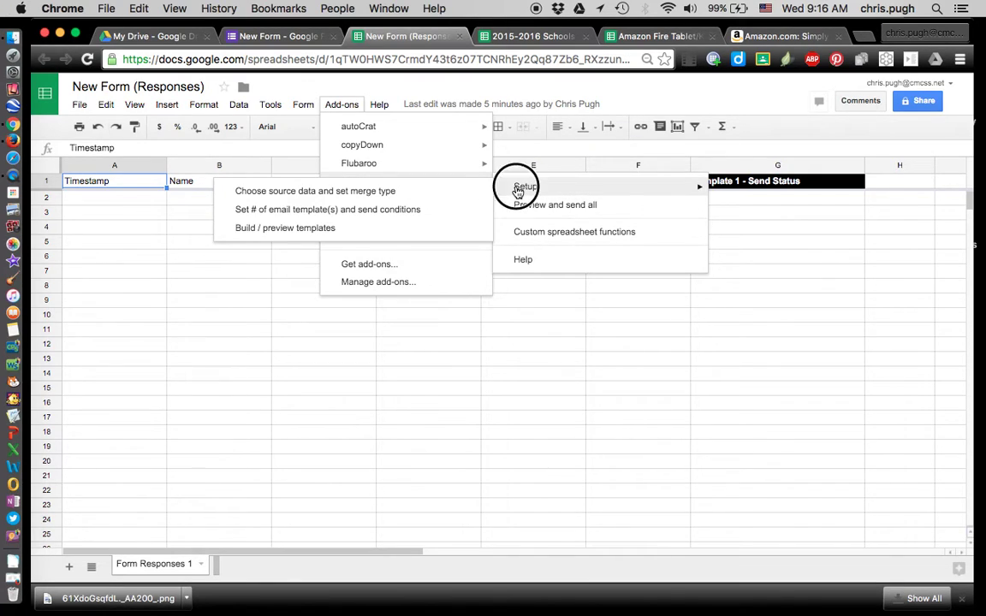
pyautogui.click(423, 192)
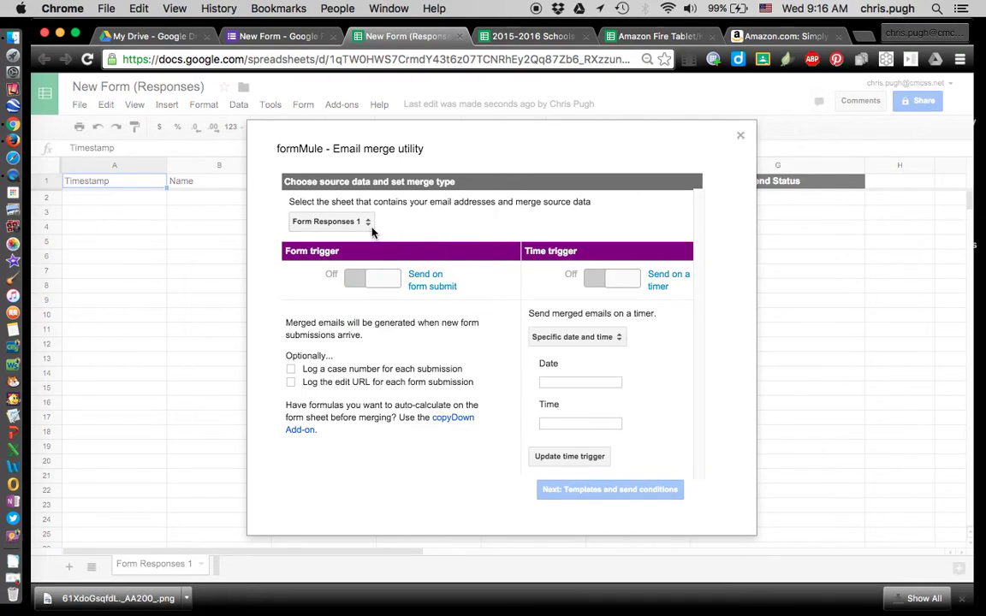
pyautogui.click(368, 221)
pyautogui.click(364, 209)
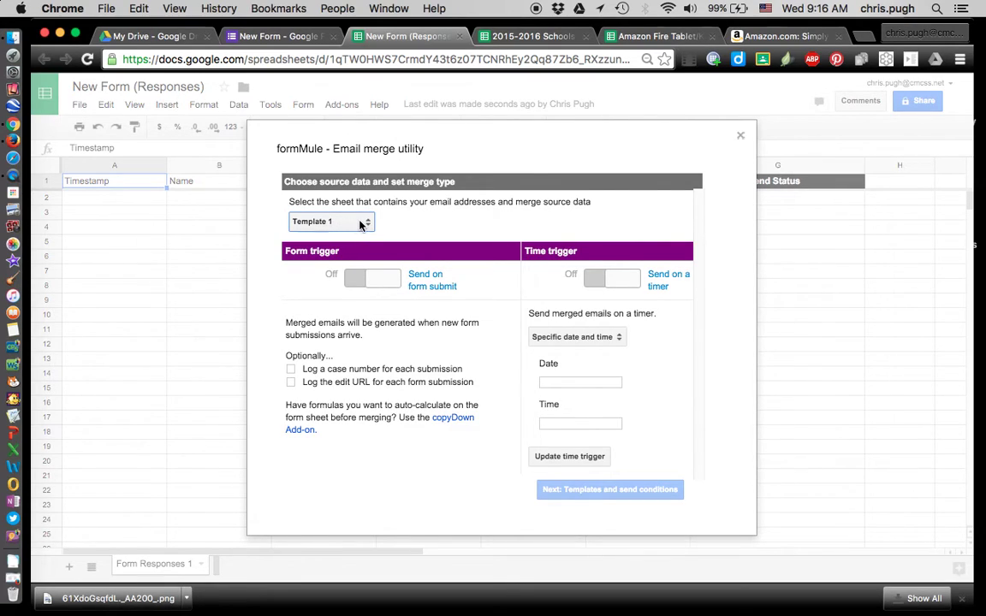
pyautogui.click(361, 223)
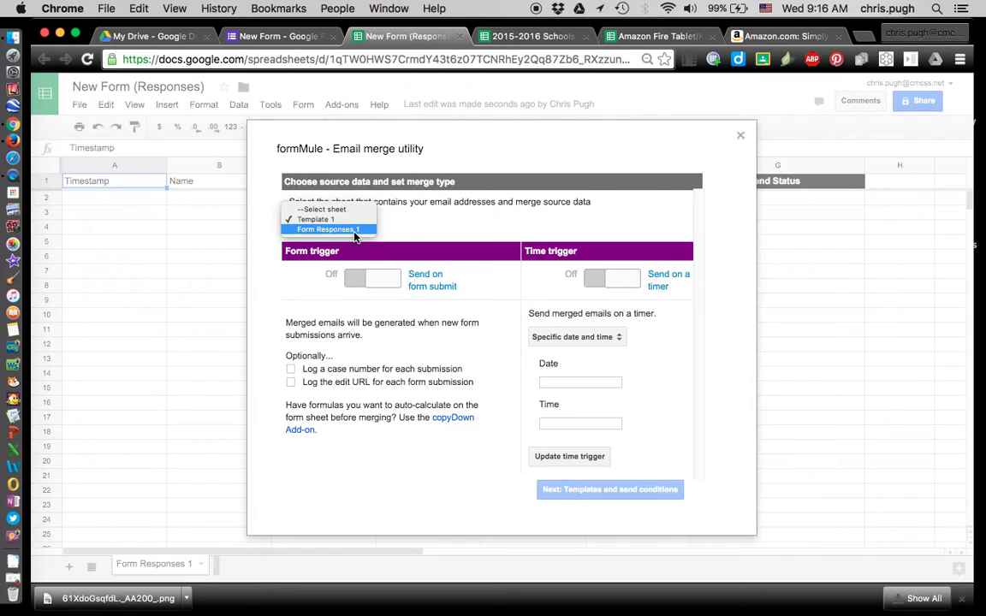
pyautogui.click(355, 231)
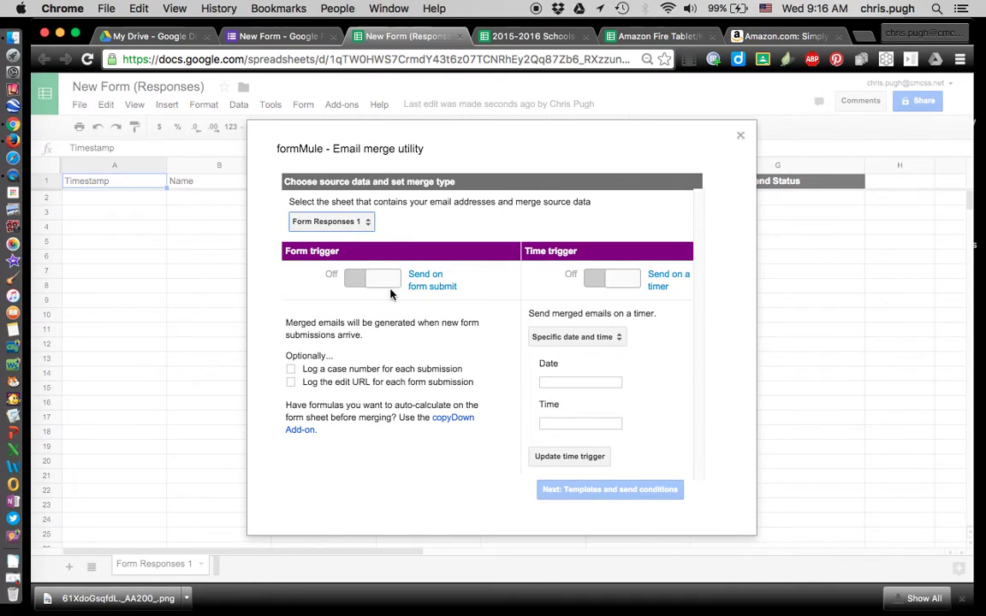
# Turn the time trigger off and the form-submit trigger on, then continue to templates
pyautogui.click(606, 286)
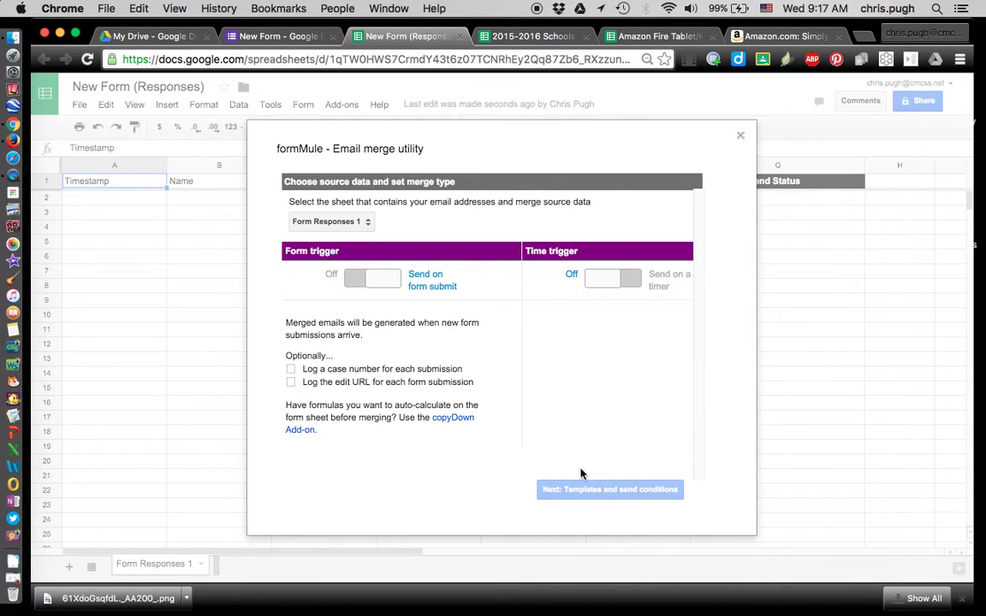
pyautogui.click(382, 281)
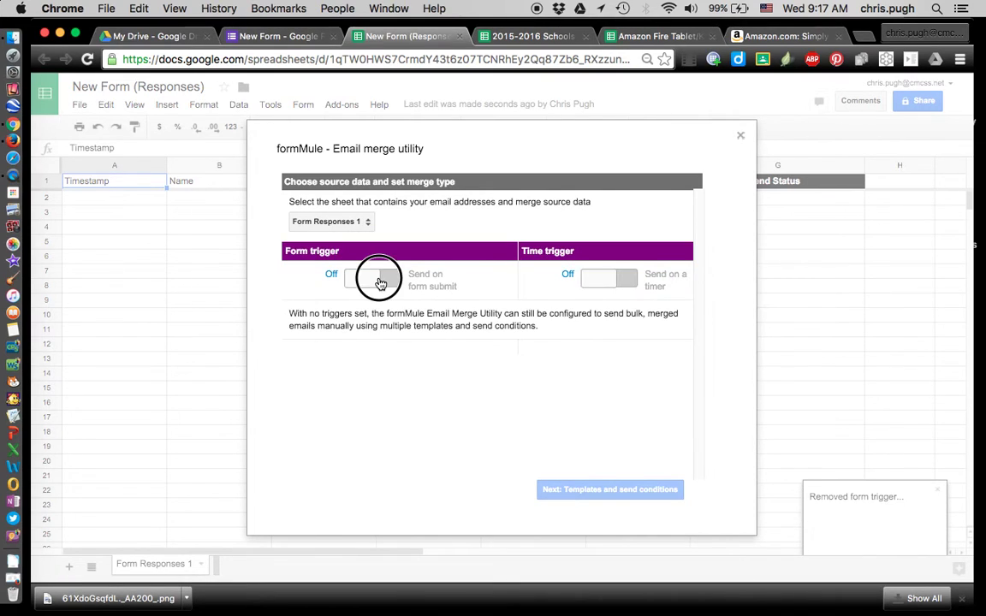
pyautogui.click(378, 280)
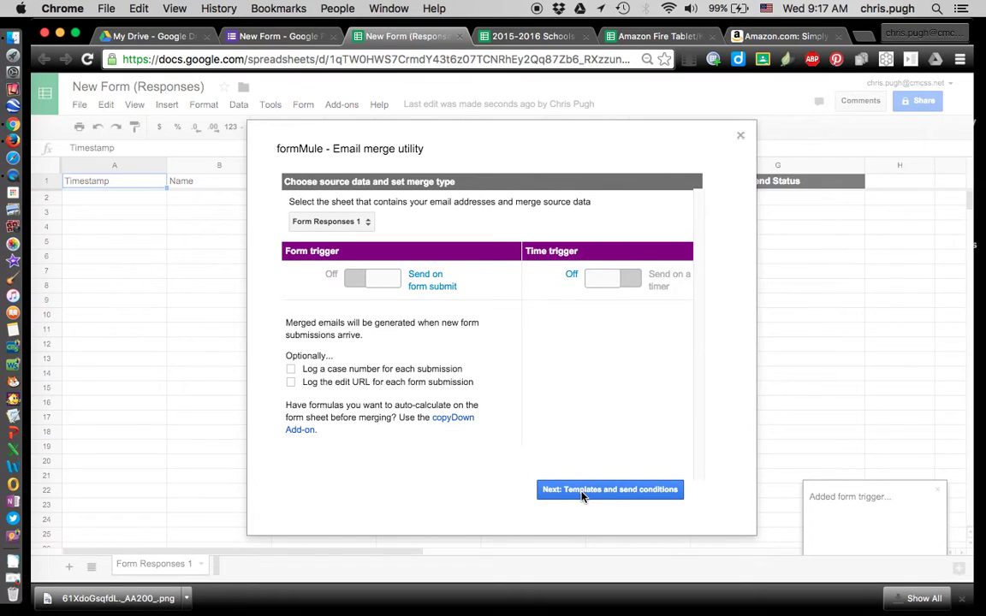
pyautogui.click(582, 494)
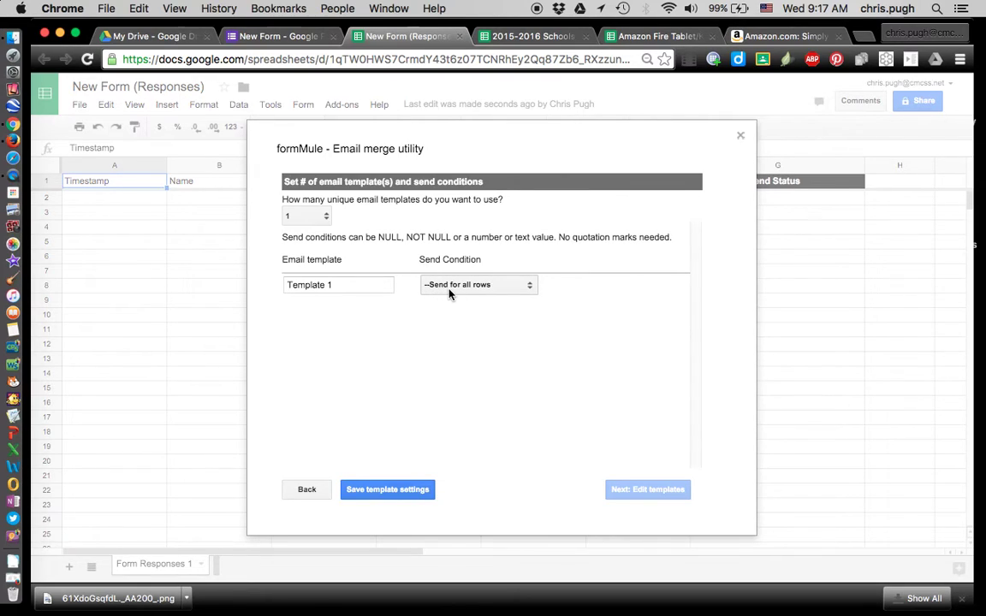
# Save formMule's settings for one template, Template 1, sent for all rows, and open its editor
pyautogui.click(396, 495)
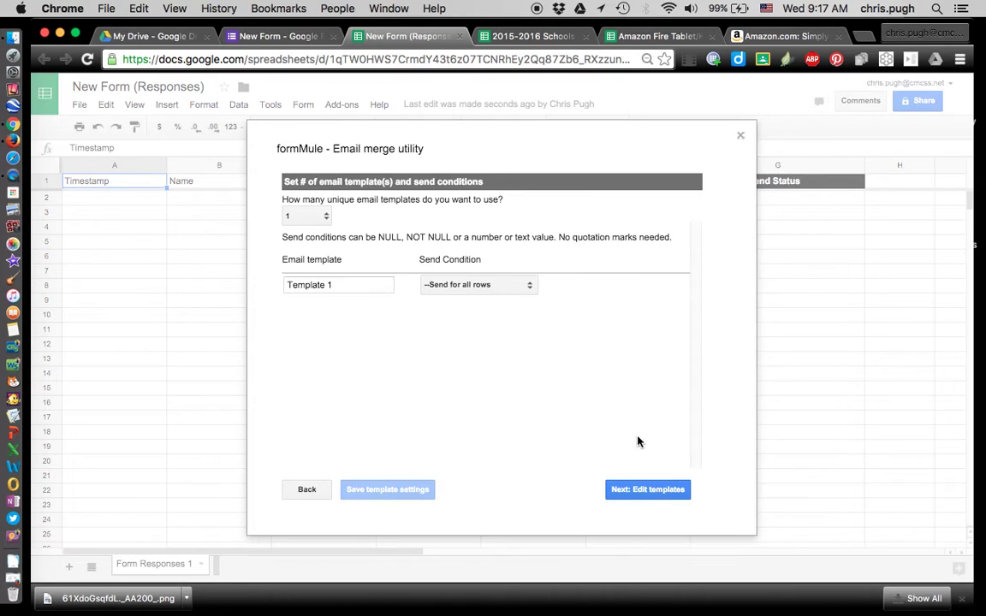
pyautogui.click(633, 493)
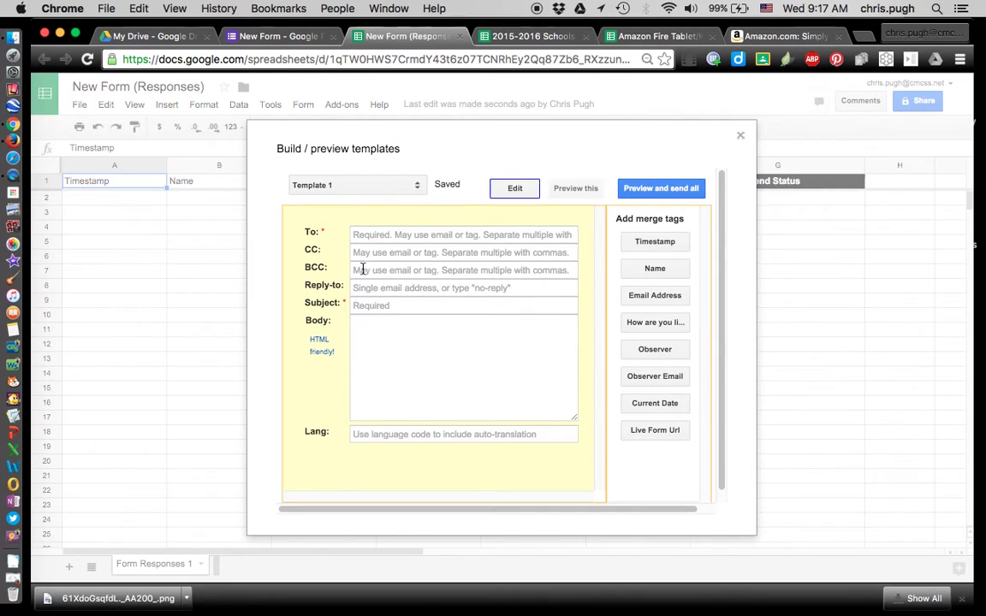
# Set Template 1's To field to the <<Email Address>> merge tag
pyautogui.click(360, 235)
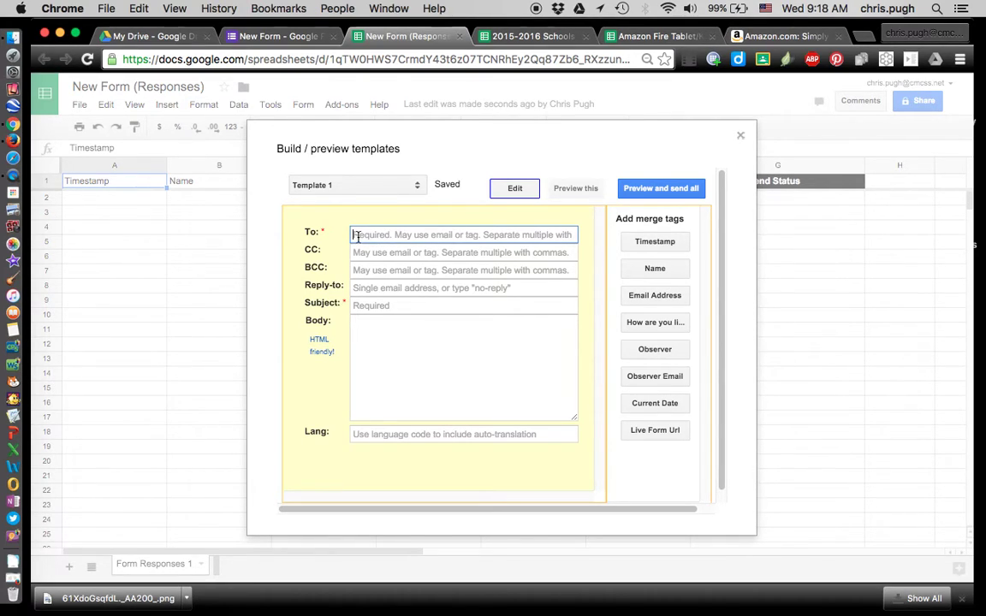
pyautogui.click(634, 294)
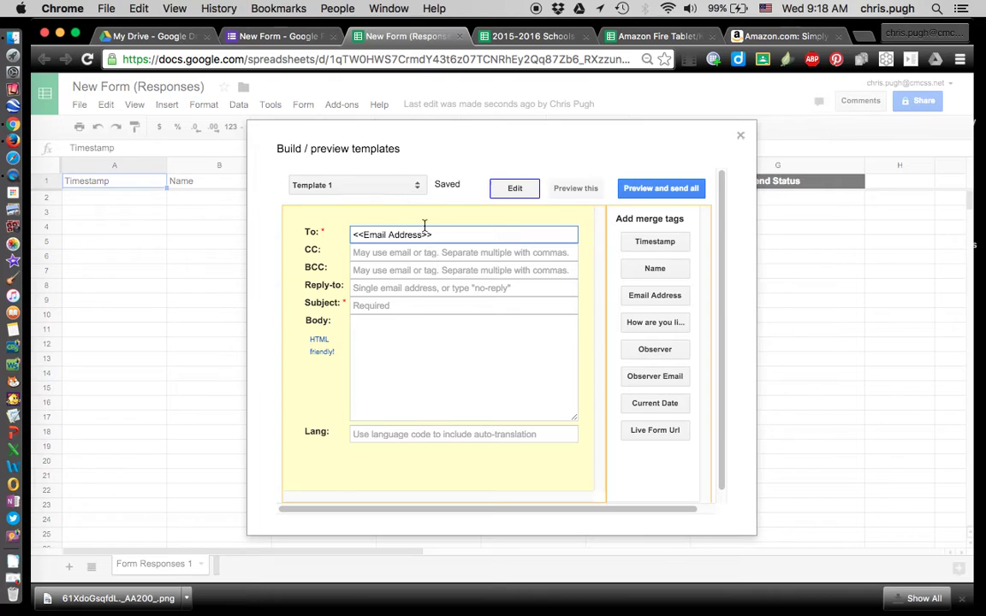
# Put the <<Observer Email>> merge tag in Template 1's Reply-to field
pyautogui.click(368, 288)
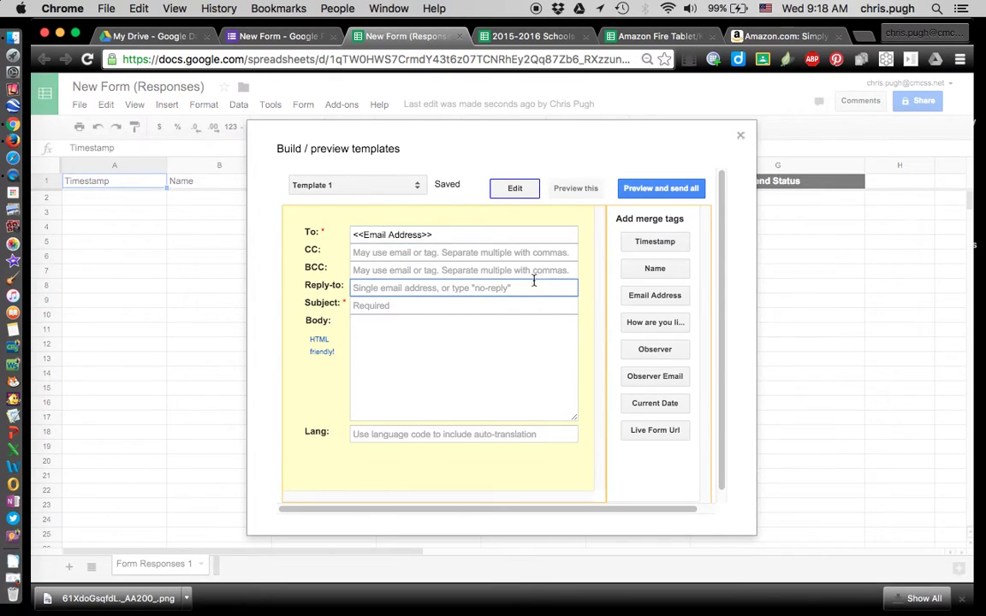
pyautogui.click(647, 378)
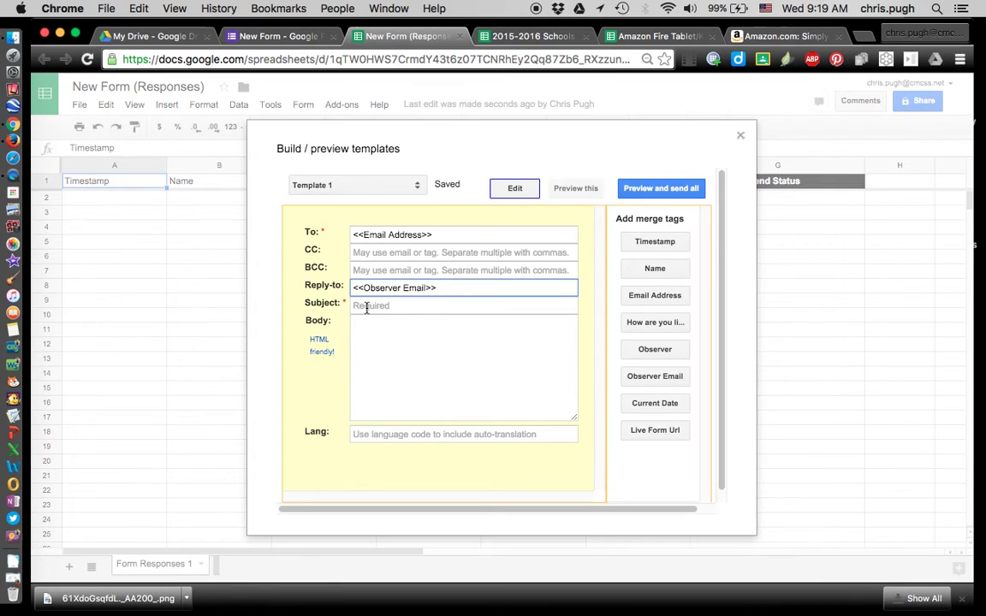
pyautogui.click(368, 306)
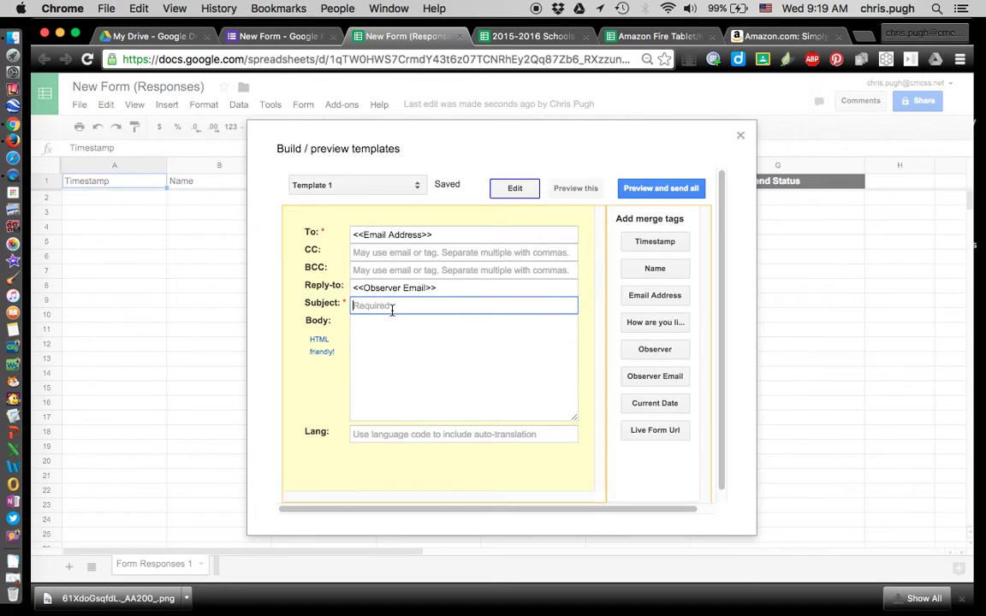
# Enter the subject 'Observations in your class' and start the body with 'Dear <<Name>>'
pyautogui.write('Observations in your class')
pyautogui.click(370, 333)
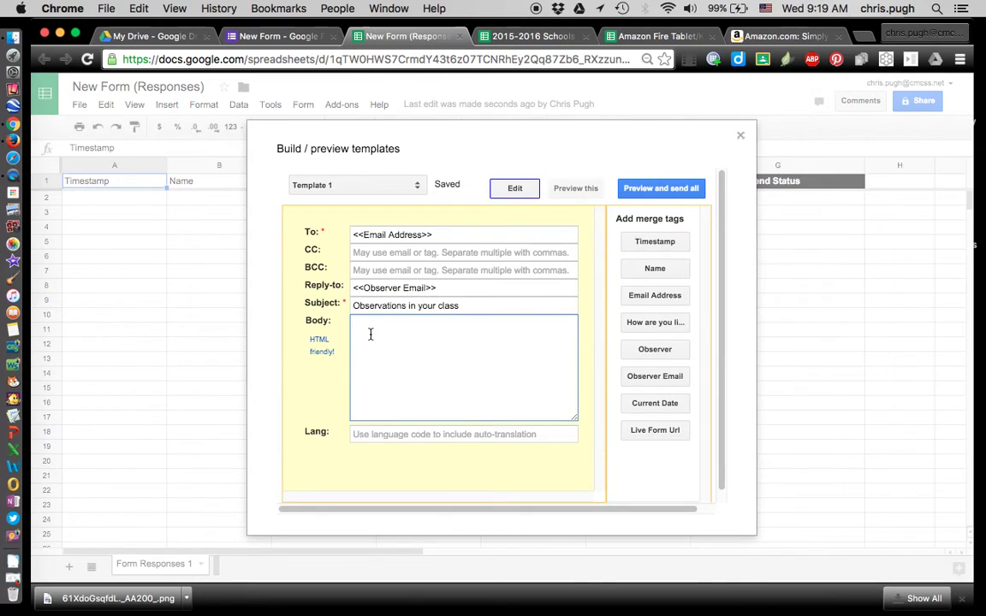
pyautogui.write('Dear')
pyautogui.click(655, 268)
# Tidy the greeting to 'Dear <<Name>>,' and add 'This is what I saw when I visited your room'
pyautogui.click(405, 324)
pyautogui.press('BackSpace')
pyautogui.press('BackSpace')
pyautogui.press('BackSpace')
pyautogui.press('BackSpace')
pyautogui.press('BackSpace')
pyautogui.press('BackSpace')
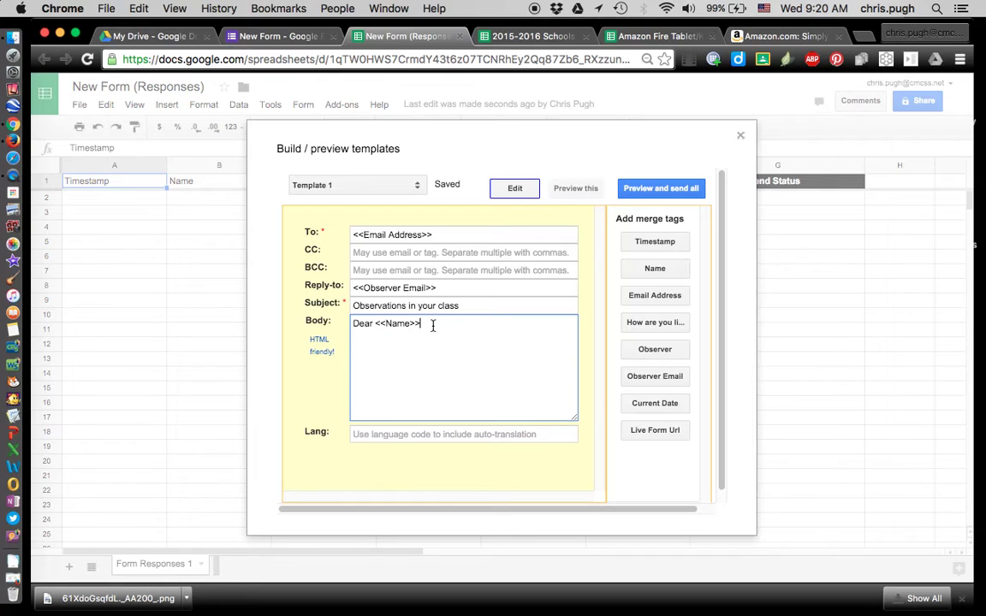
pyautogui.write(',')
pyautogui.press('Return')
pyautogui.write('This is what I saw')
pyautogui.write('when I visited your')
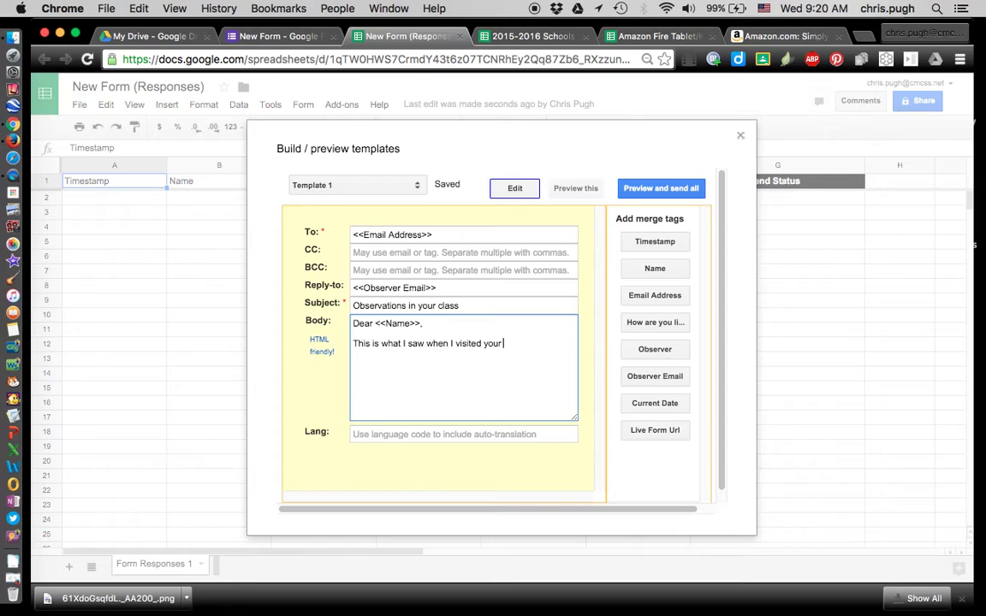
pyautogui.write(' room.')
pyautogui.press('Return')
# Insert the learning-technology question with its answer tag, then a 'Sincerely,' sign-off line
pyautogui.click(642, 326)
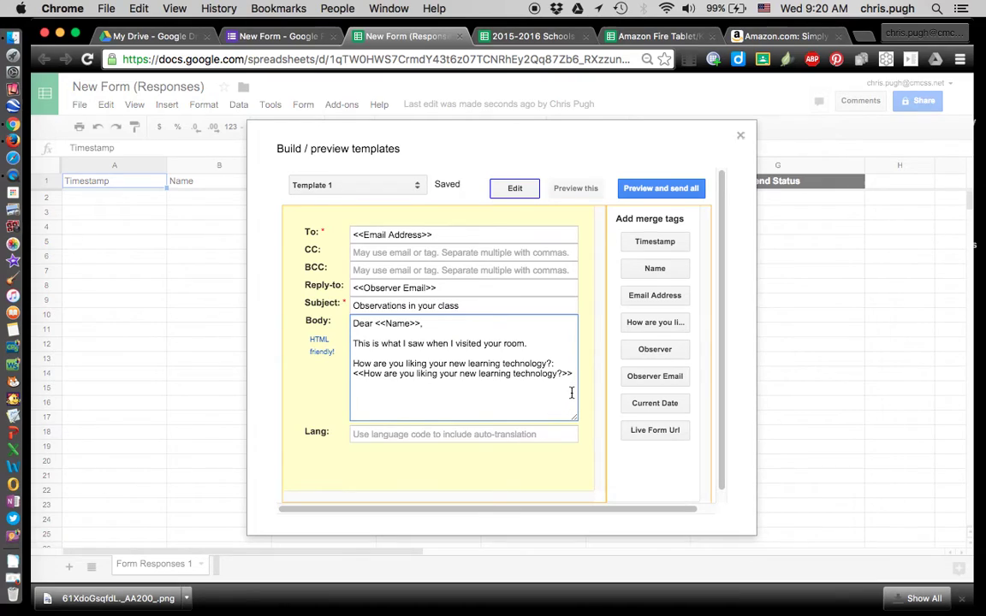
pyautogui.press('Return')
pyautogui.press('Return')
pyautogui.write('Sincerel')
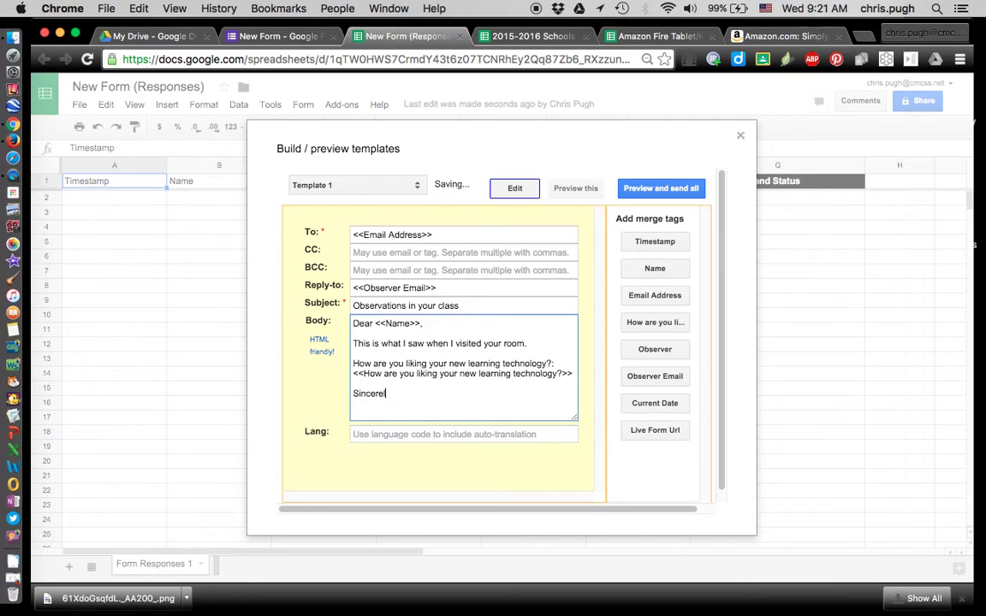
pyautogui.write('y,')
pyautogui.press('Return')
# Add <<Observer>>, <<Observer Email>> and CMCSS under the sign-off, stripping the tag labels
pyautogui.click(676, 350)
pyautogui.click(395, 403)
pyautogui.press('BackSpace')
pyautogui.press('BackSpace')
pyautogui.press('BackSpace')
pyautogui.press('BackSpace')
pyautogui.press('BackSpace')
pyautogui.press('BackSpace')
pyautogui.press('BackSpace')
pyautogui.press('BackSpace')
pyautogui.press('BackSpace')
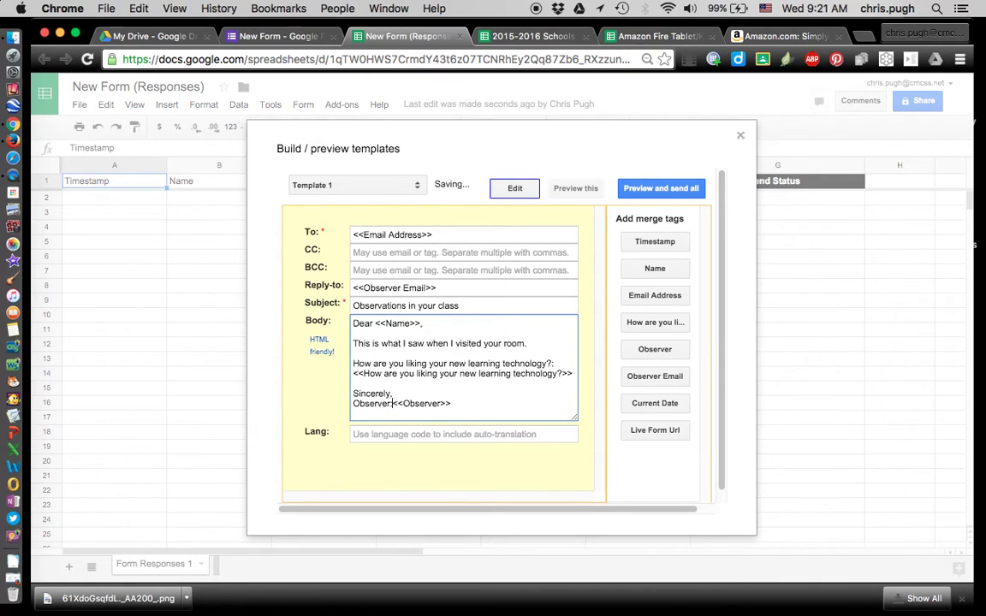
pyautogui.press('BackSpace')
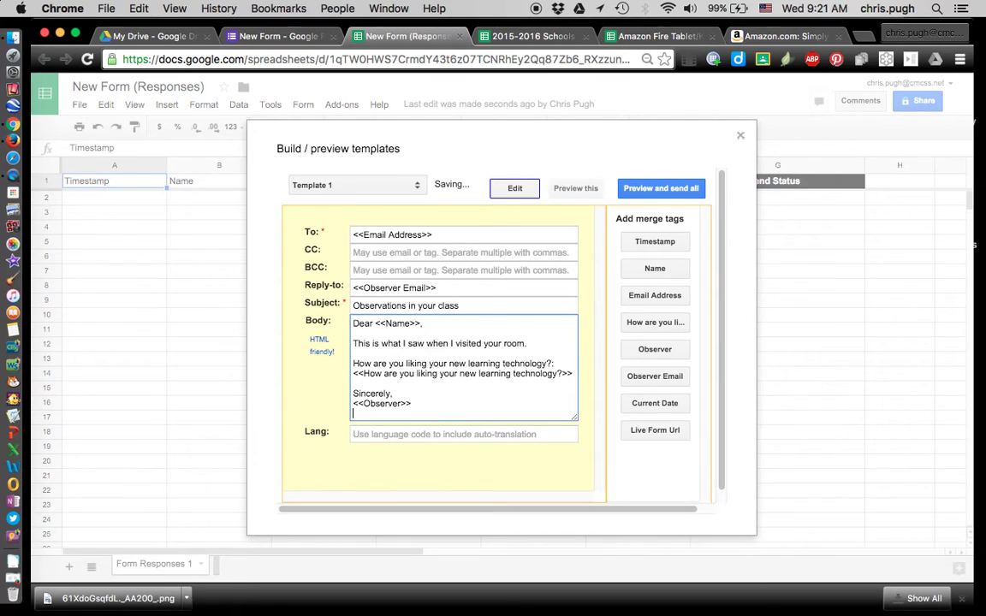
pyautogui.click(655, 378)
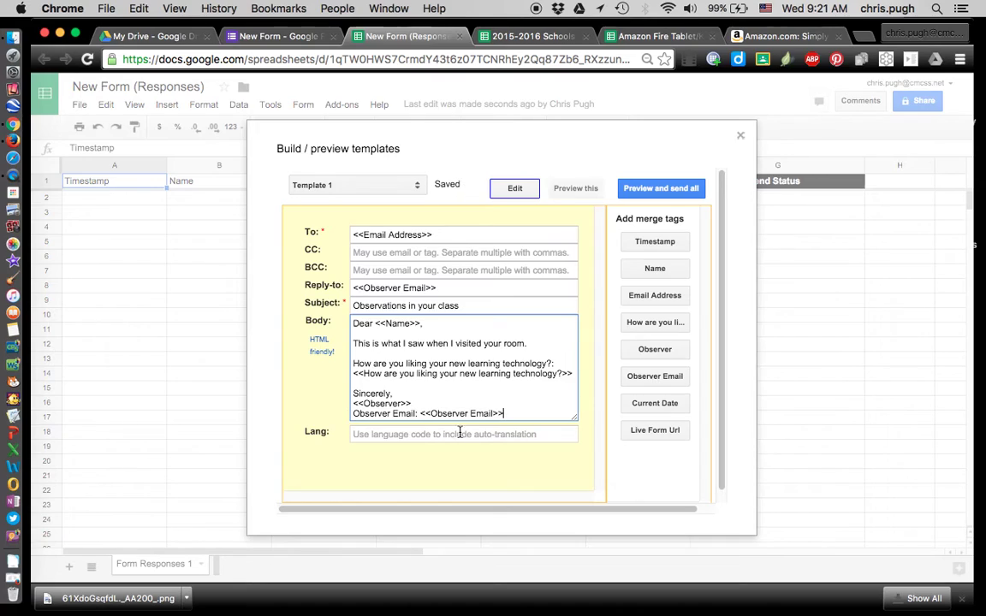
pyautogui.click(420, 414)
pyautogui.press('BackSpace')
pyautogui.press('BackSpace')
pyautogui.press('BackSpace')
pyautogui.press('BackSpace')
pyautogui.press('BackSpace')
pyautogui.press('BackSpace')
pyautogui.press('BackSpace')
pyautogui.press('BackSpace')
pyautogui.press('BackSpace')
pyautogui.press('BackSpace')
pyautogui.press('BackSpace')
pyautogui.press('BackSpace')
pyautogui.press('BackSpace')
pyautogui.press('BackSpace')
pyautogui.press('BackSpace')
pyautogui.press('BackSpace')
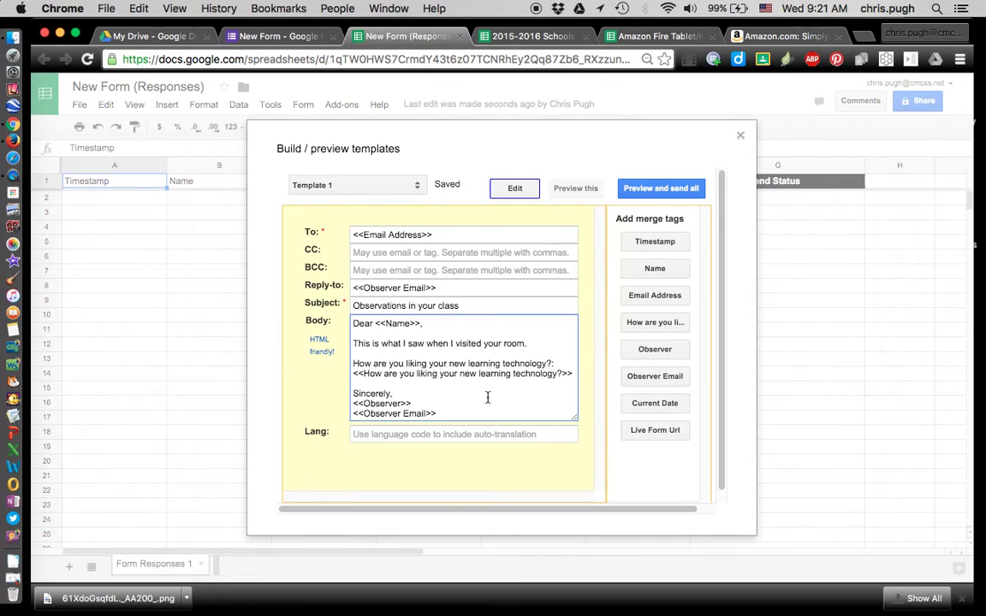
pyautogui.press('Return')
pyautogui.write('CMCSS')
# Delete the misplaced CMCSS text from the signature
pyautogui.scroll(-1, 477, 381)
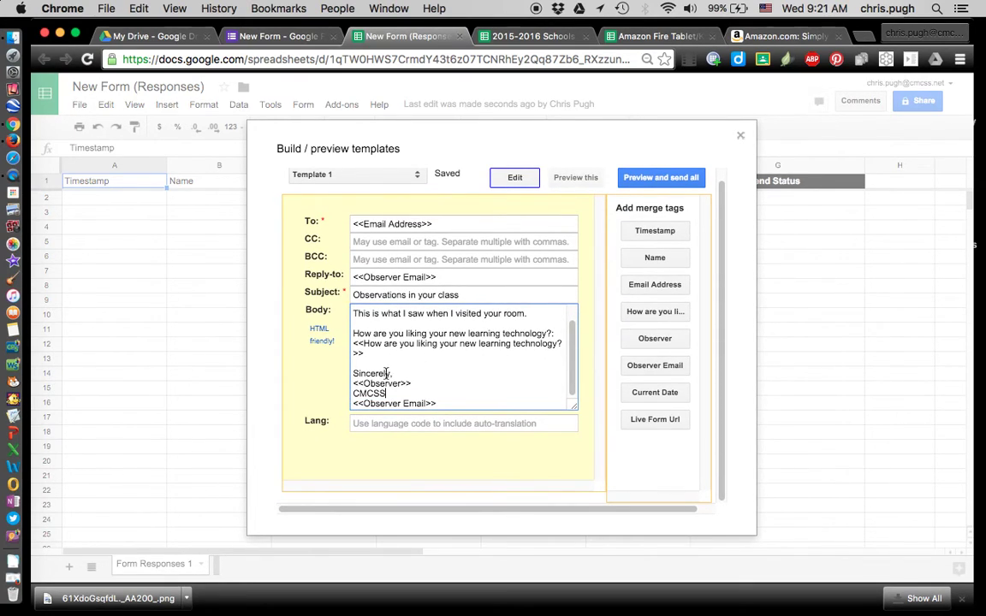
pyautogui.click(353, 393)
pyautogui.click(354, 393)
pyautogui.doubleClick(353, 394)
pyautogui.press('BackSpace')
pyautogui.press('BackSpace')
pyautogui.press('BackSpace')
pyautogui.press('BackSpace')
pyautogui.press('BackSpace')
pyautogui.press('BackSpace')
pyautogui.press('BackSpace')
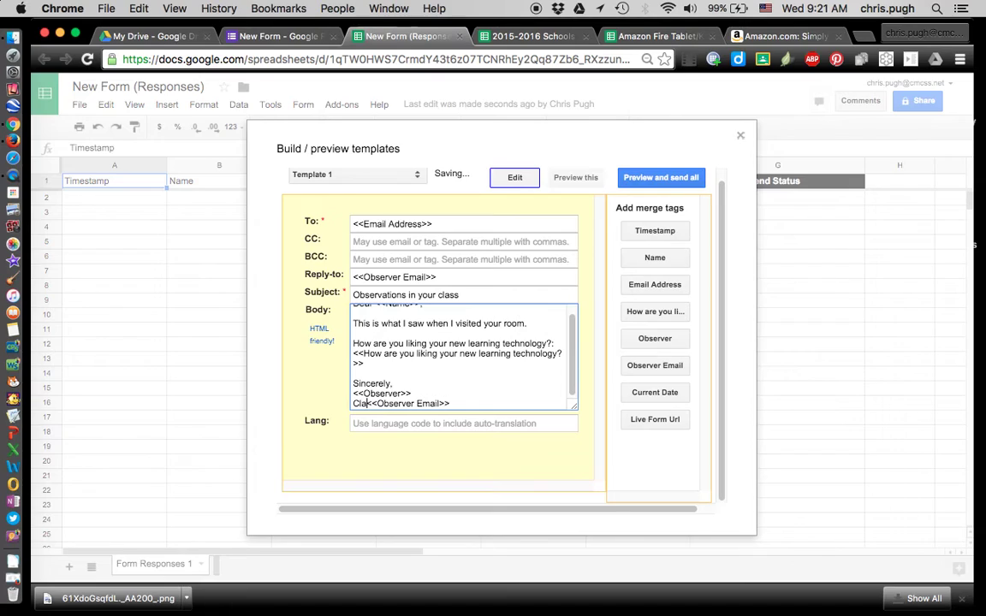
pyautogui.press('Return')
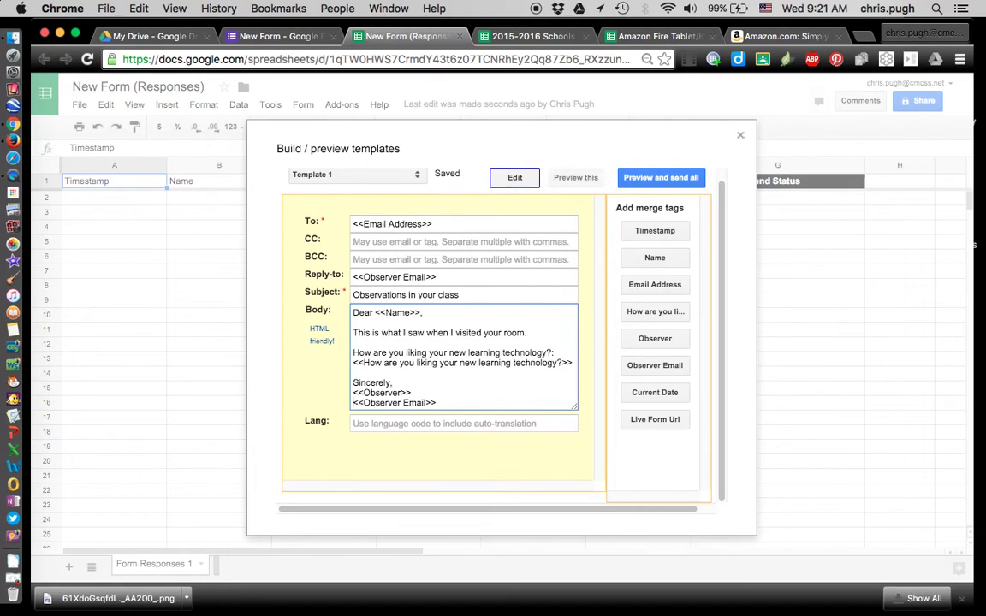
# Add 'Technology Integration Coach' and 'CMCSS' lines between <<Observer>> and <<Observer Email>>
pyautogui.write('TE')
pyautogui.press('BackSpace')
pyautogui.write('echnology Integration Coac')
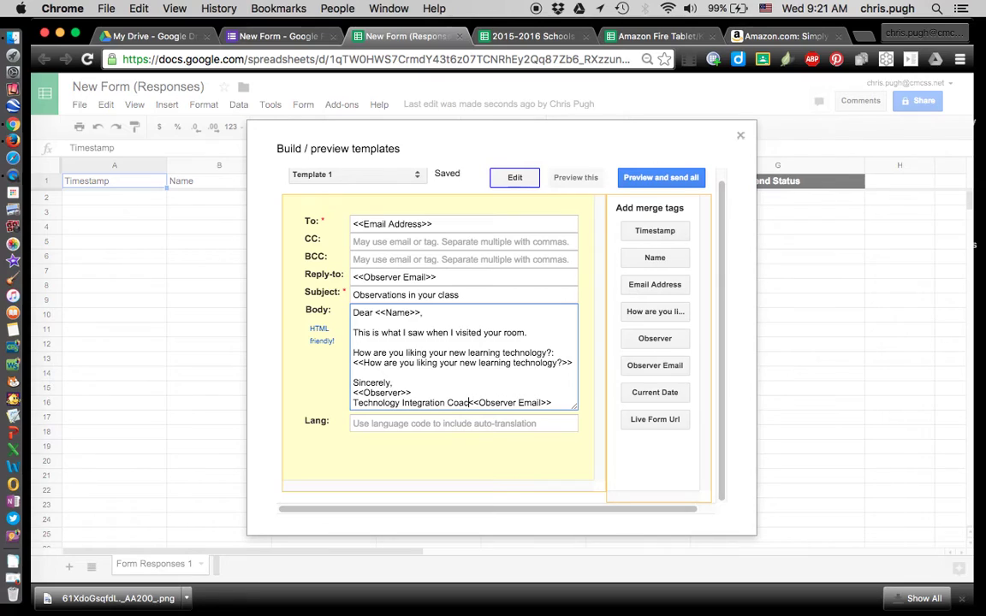
pyautogui.write('h')
pyautogui.press('Return')
pyautogui.write('CMCSS')
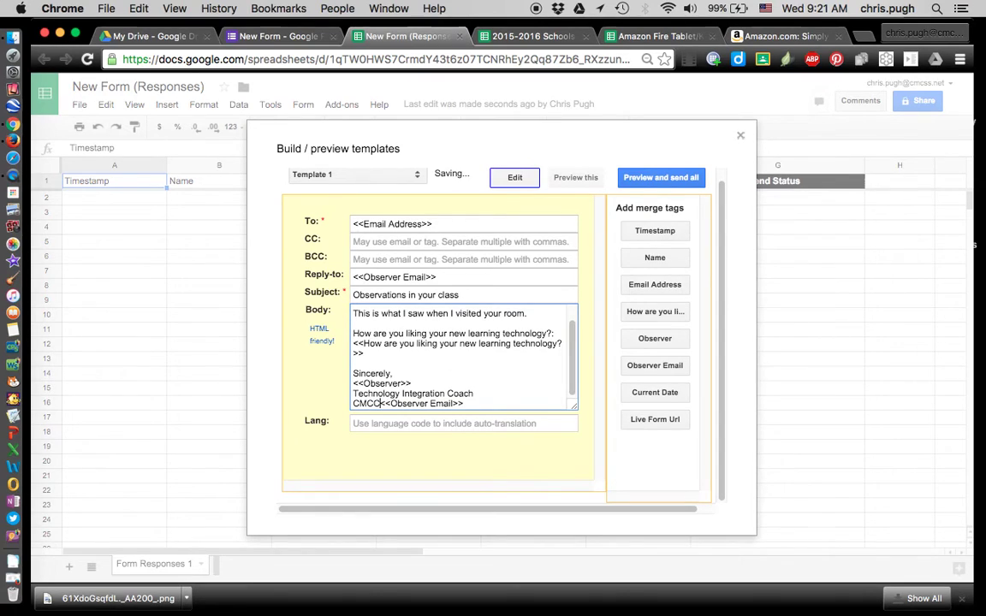
pyautogui.press('Return')
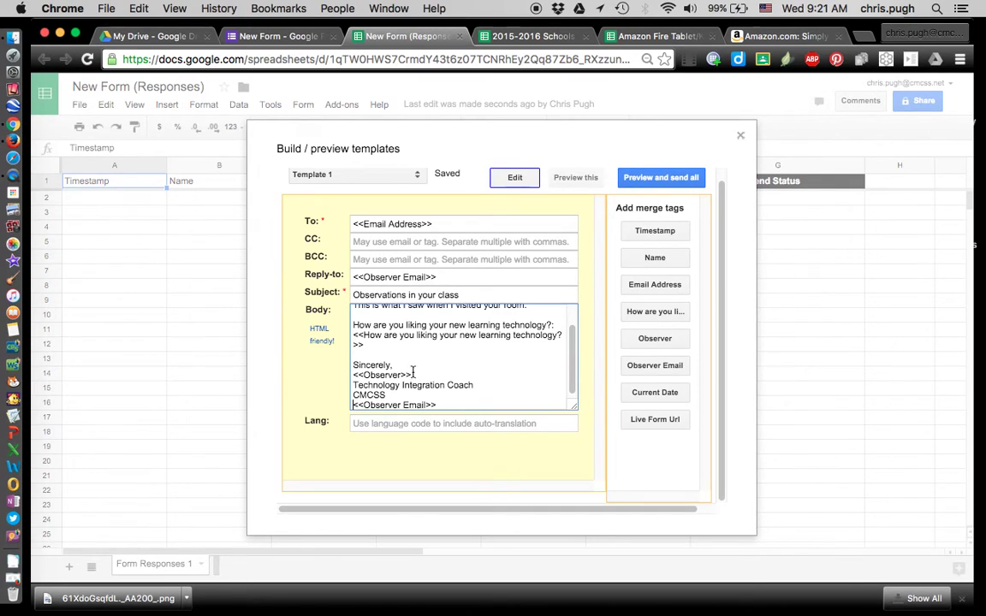
pyautogui.scroll(3, 412, 368)
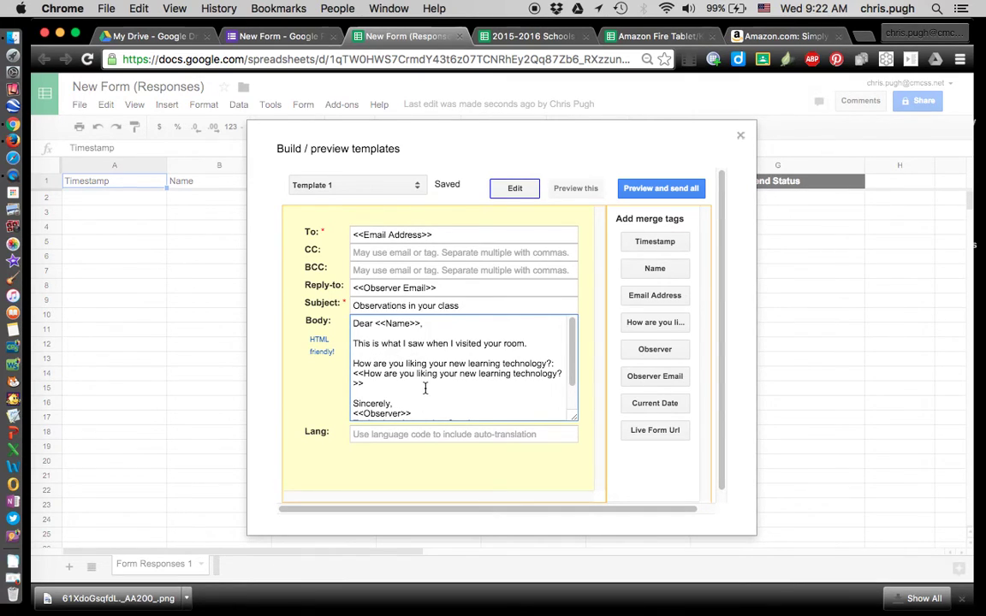
pyautogui.scroll(-3, 424, 387)
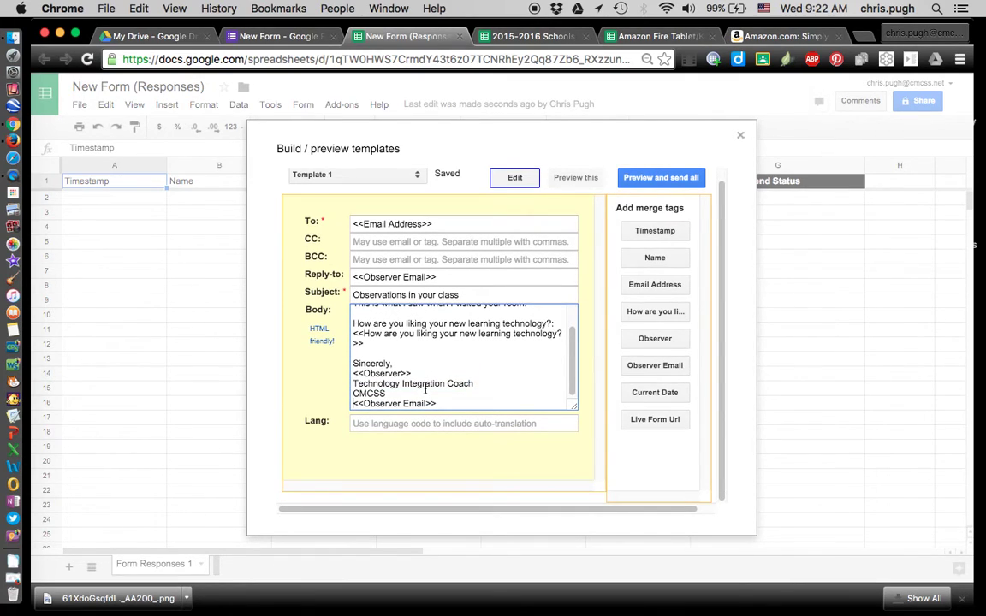
pyautogui.scroll(5, 425, 387)
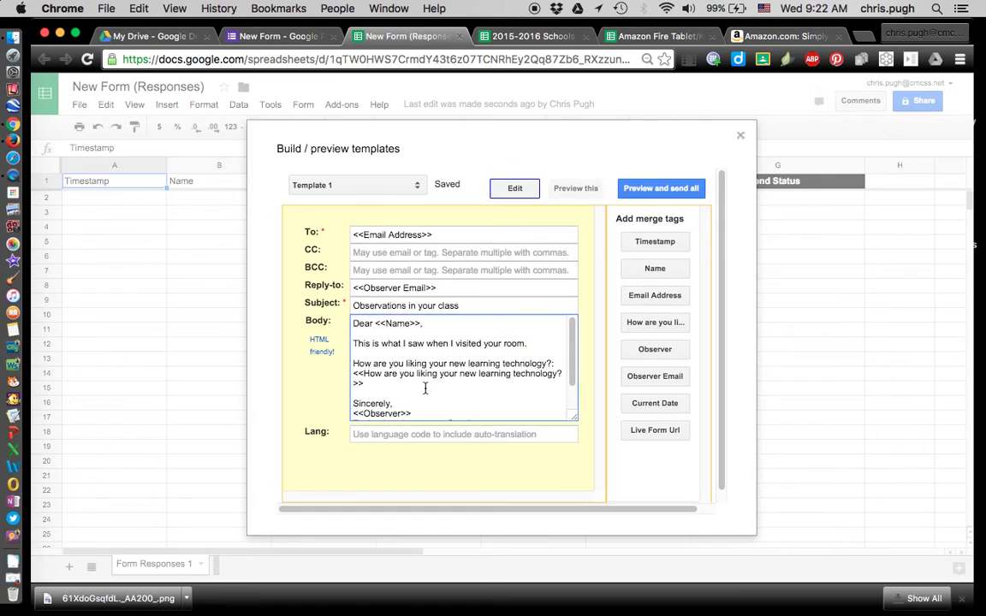
# Preview sending all, confirm 0 emails would go out, and close the preview
pyautogui.click(646, 196)
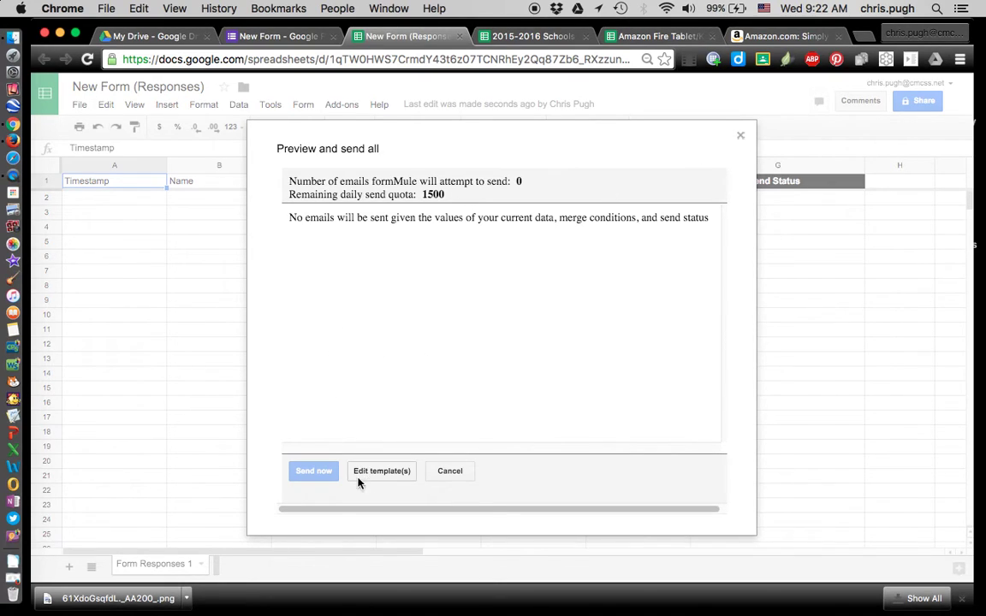
pyautogui.click(740, 139)
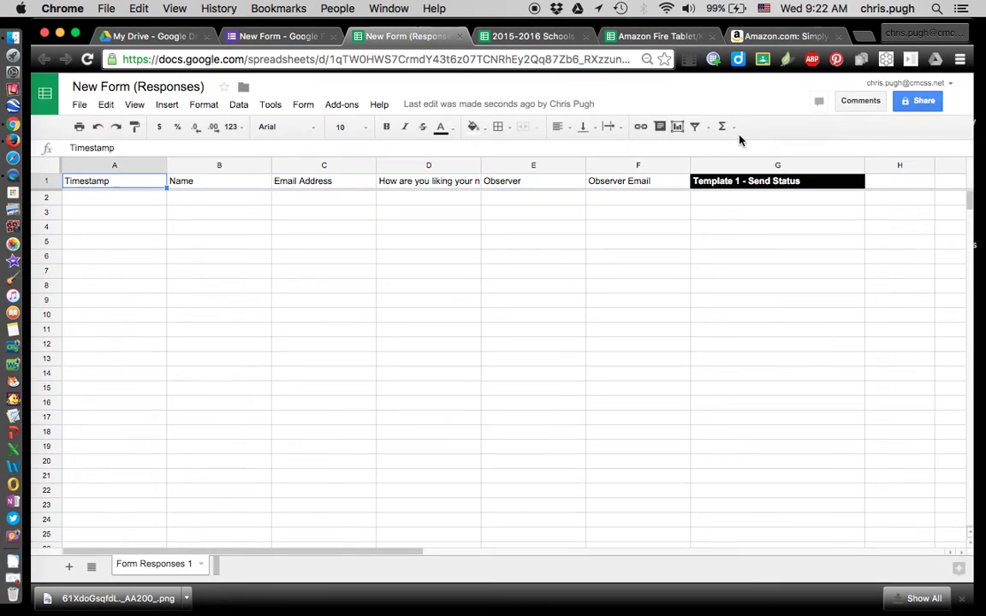
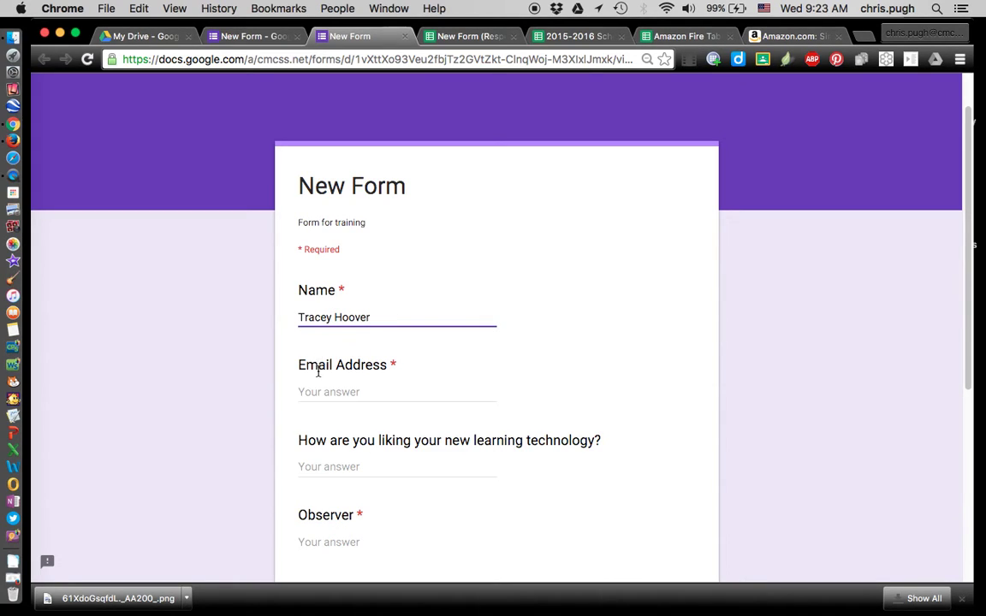
# Enter the respondent's full name in the form, replacing a wrongly entered name
pyautogui.click(315, 391)
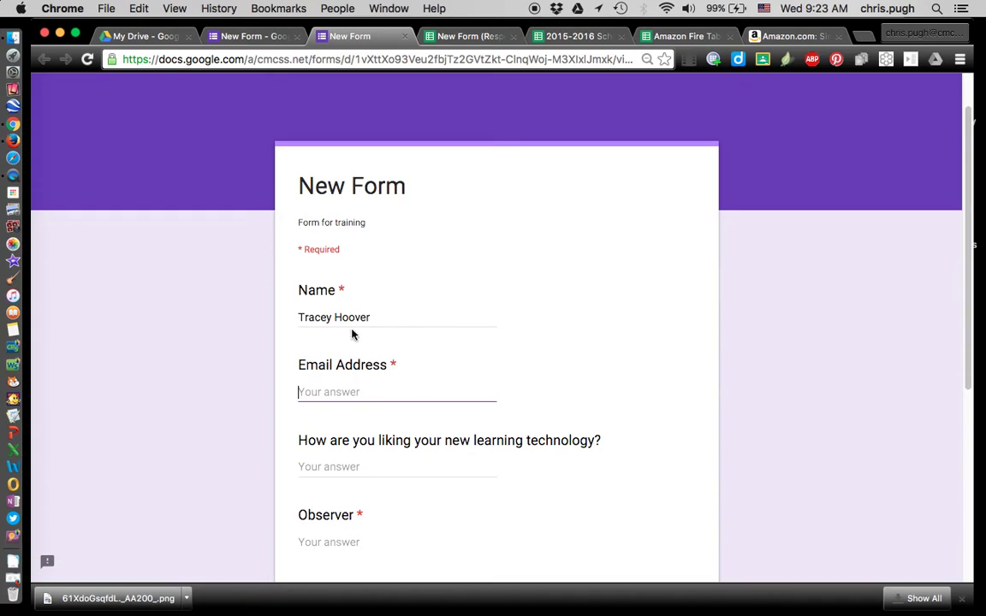
pyautogui.moveTo(368, 313); pyautogui.dragTo(288, 305)
pyautogui.press('BackSpace')
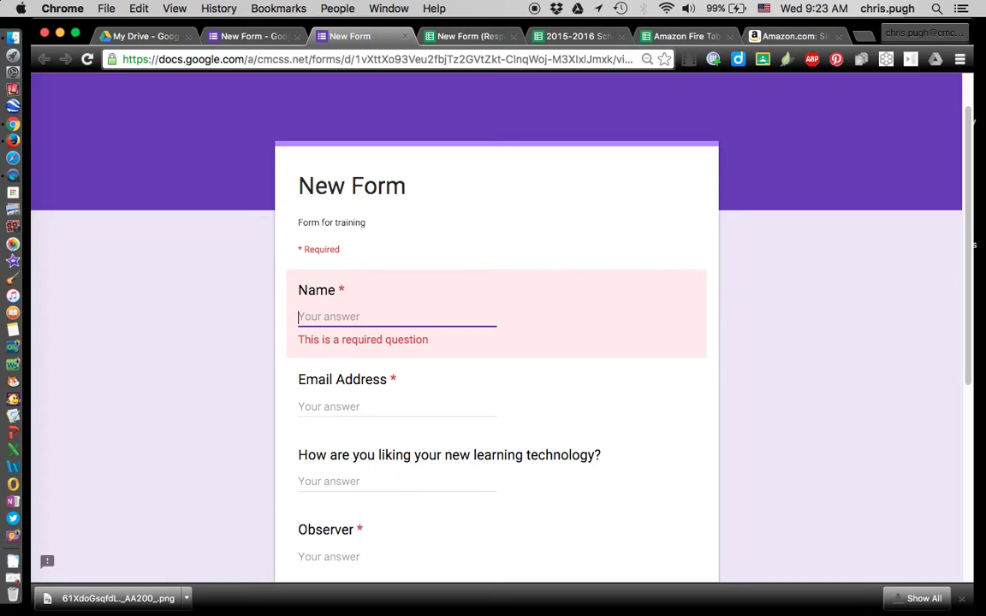
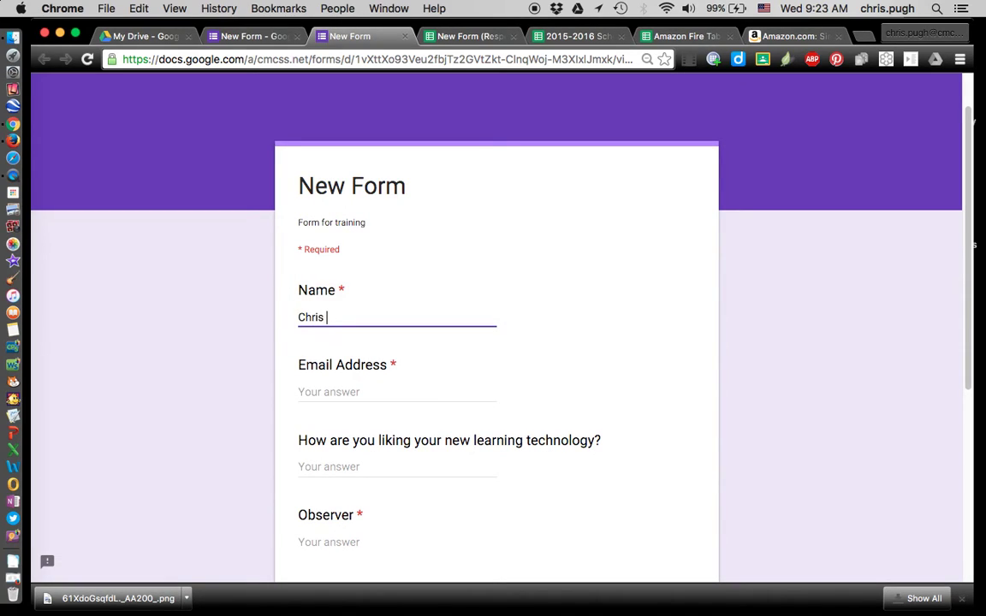
# Fill in the respondent's e-mail address, correcting a misspelling
pyautogui.click(310, 390)
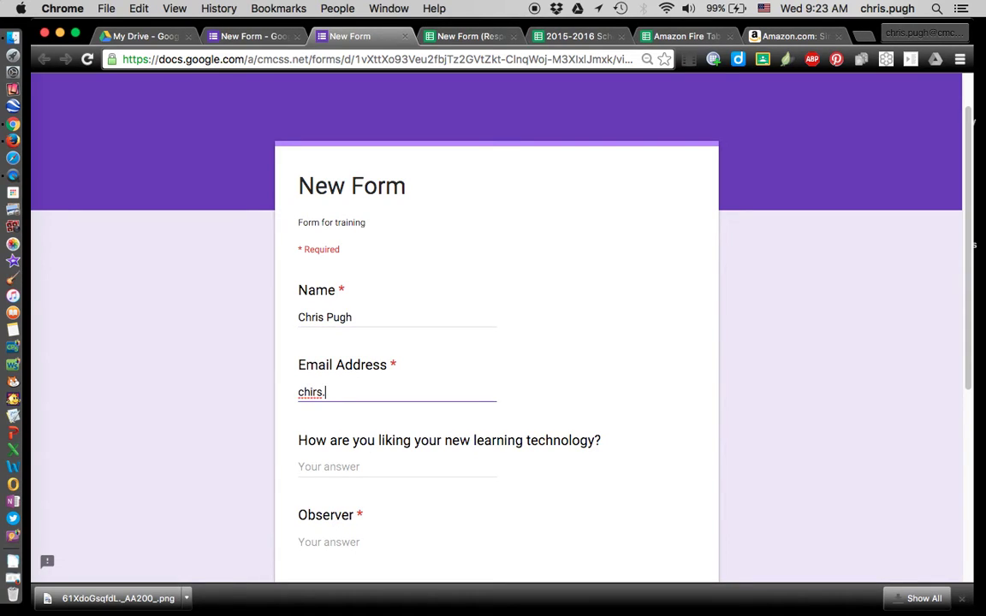
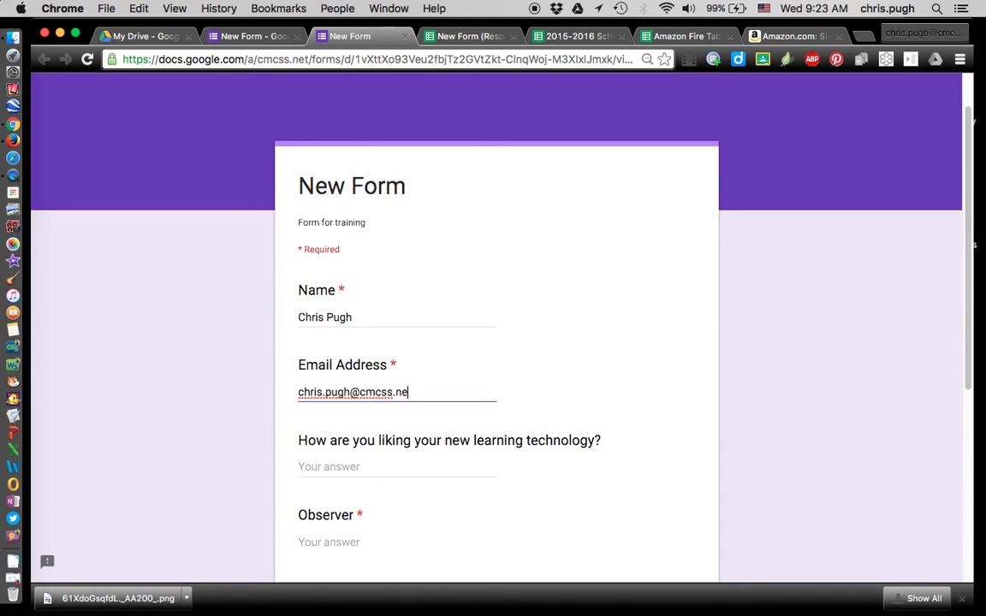
pyautogui.scroll(-2, 416, 363)
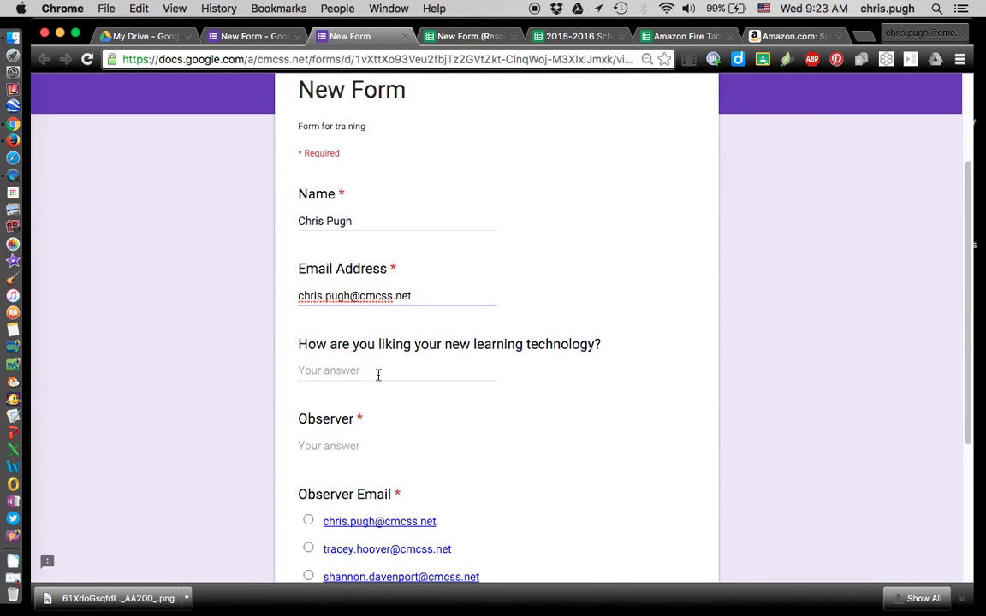
# Answer the learning technology question with 'Great thanks. Could we have some more?'
pyautogui.click(377, 371)
pyautogui.write('G')
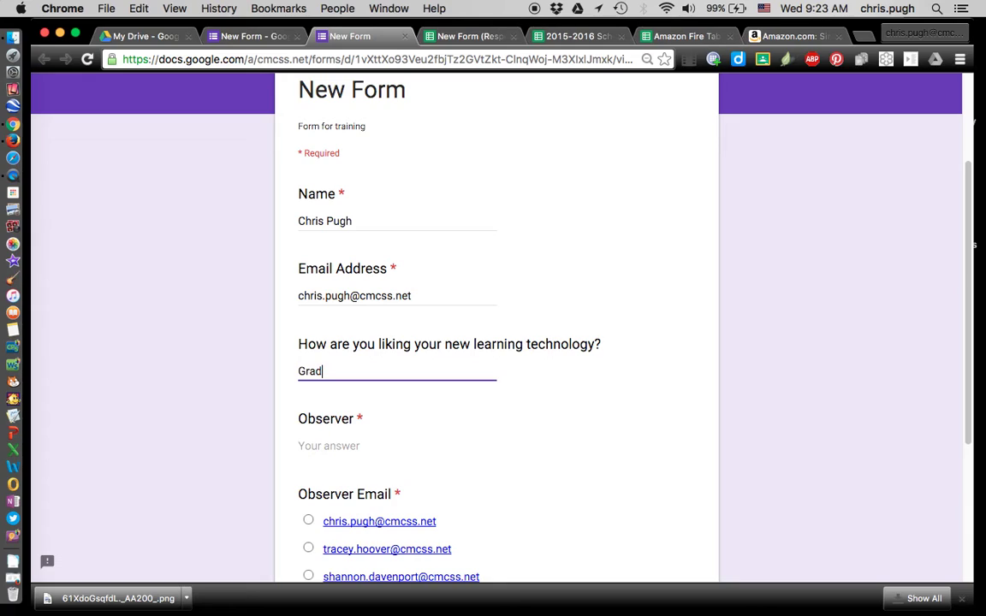
pyautogui.write('rad')
pyautogui.press('BackSpace')
pyautogui.press('BackSpace')
pyautogui.press('BackSpace')
pyautogui.write('reat thanks. Could ')
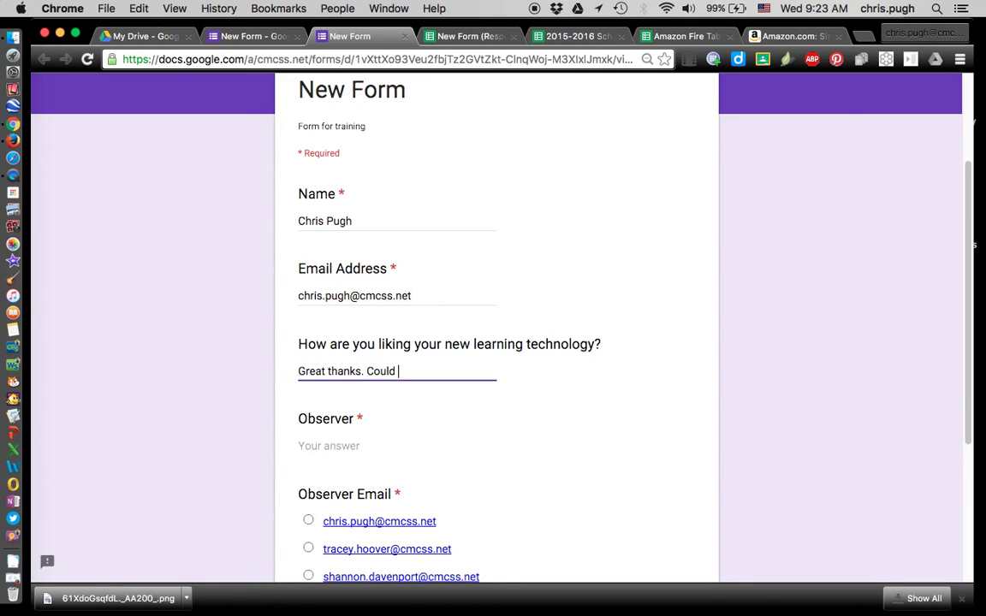
pyautogui.write('we have some mor')
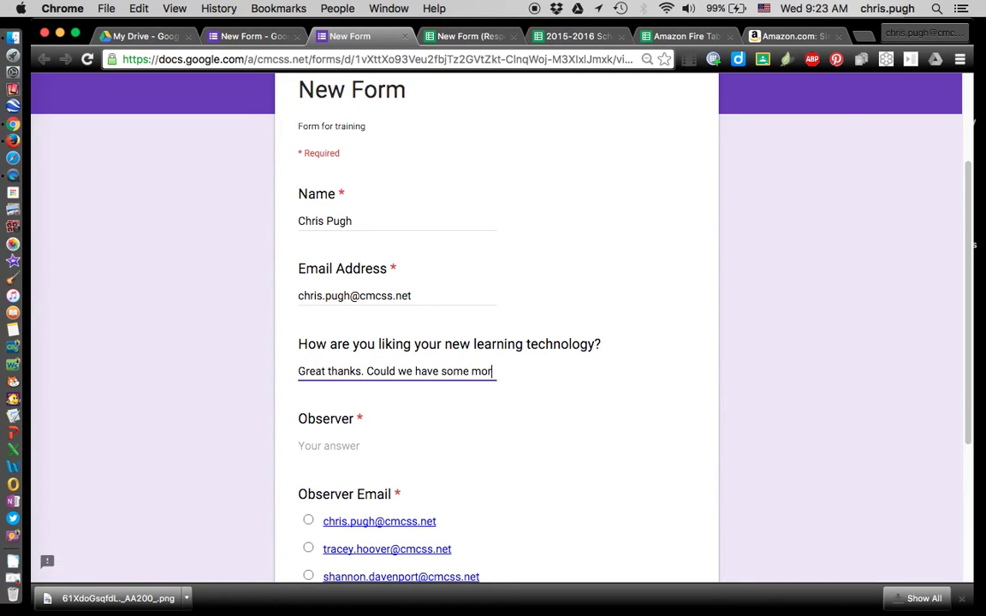
pyautogui.write('e?')
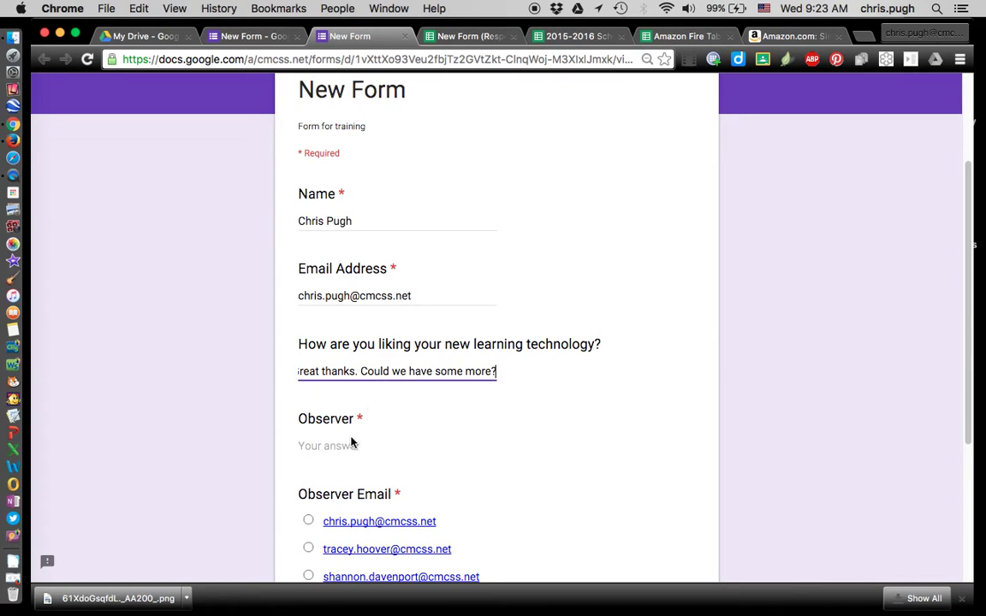
# Enter the observer's name, choose the observer's e-mail option, and submit the response
pyautogui.click(335, 446)
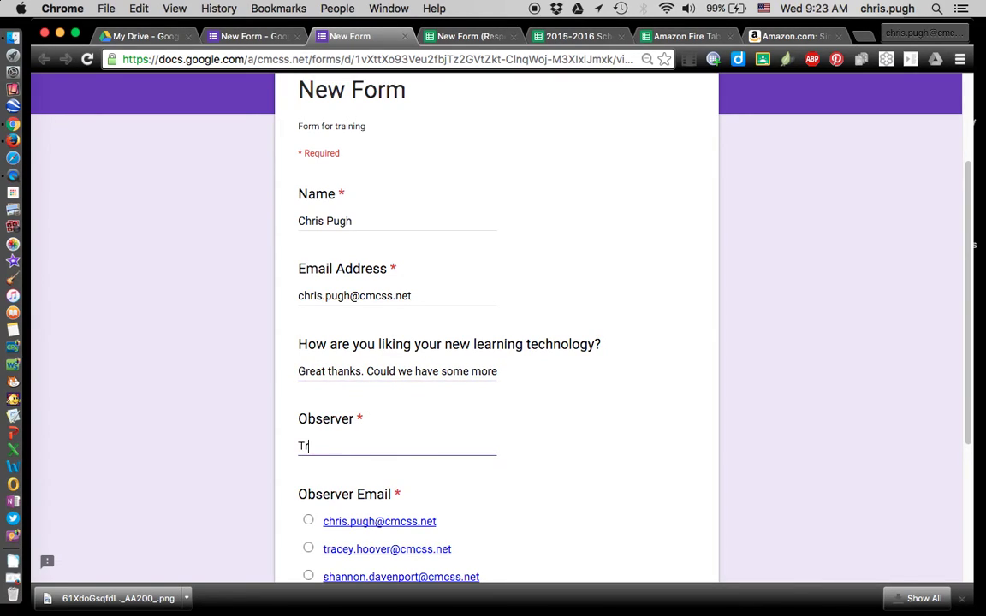
pyautogui.scroll(-3, 448, 437)
pyautogui.click(309, 428)
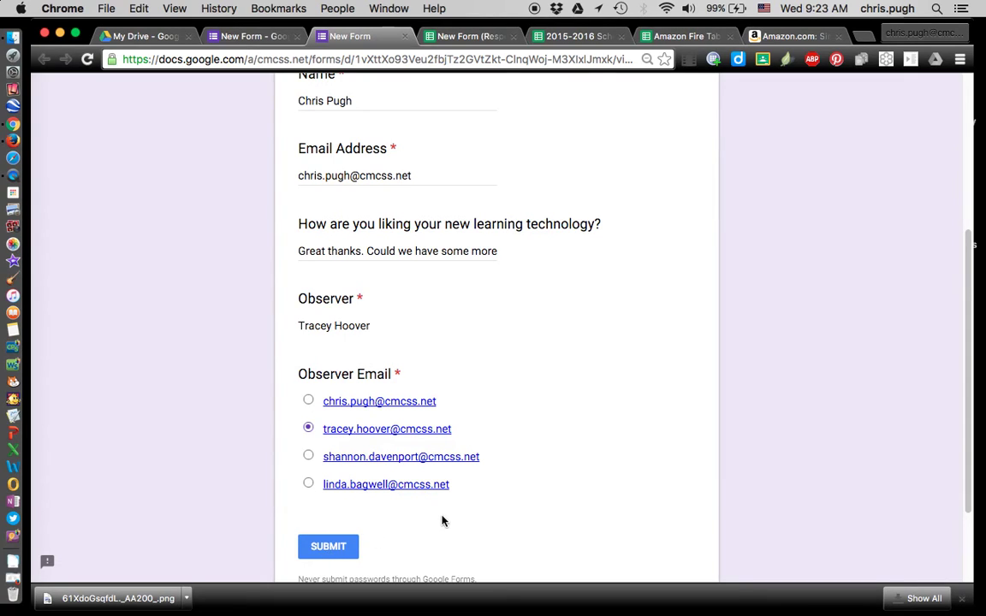
pyautogui.click(329, 547)
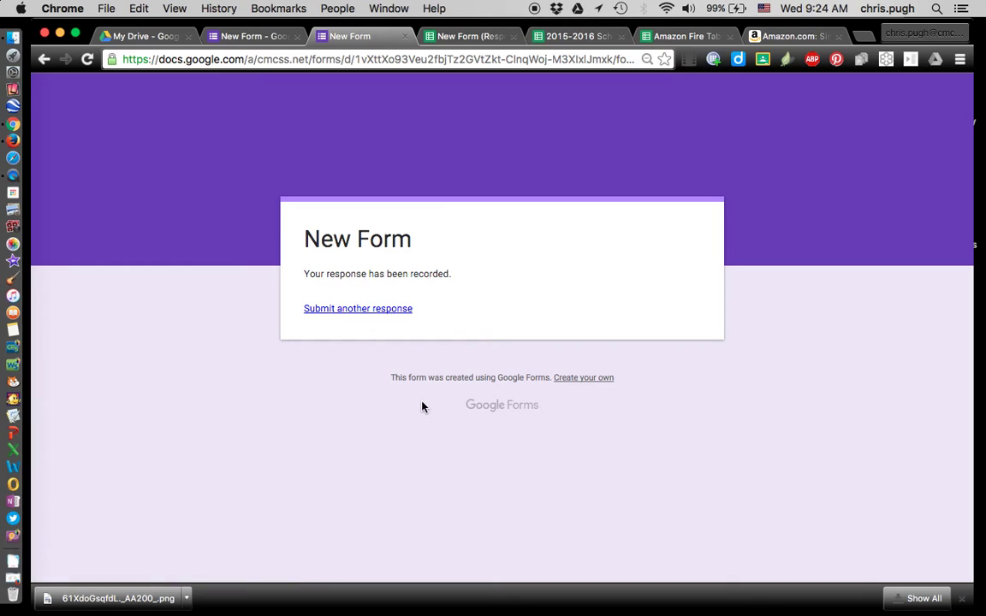
# Load a fresh blank copy of the form, then launch Outlook from the Dock
pyautogui.click(392, 313)
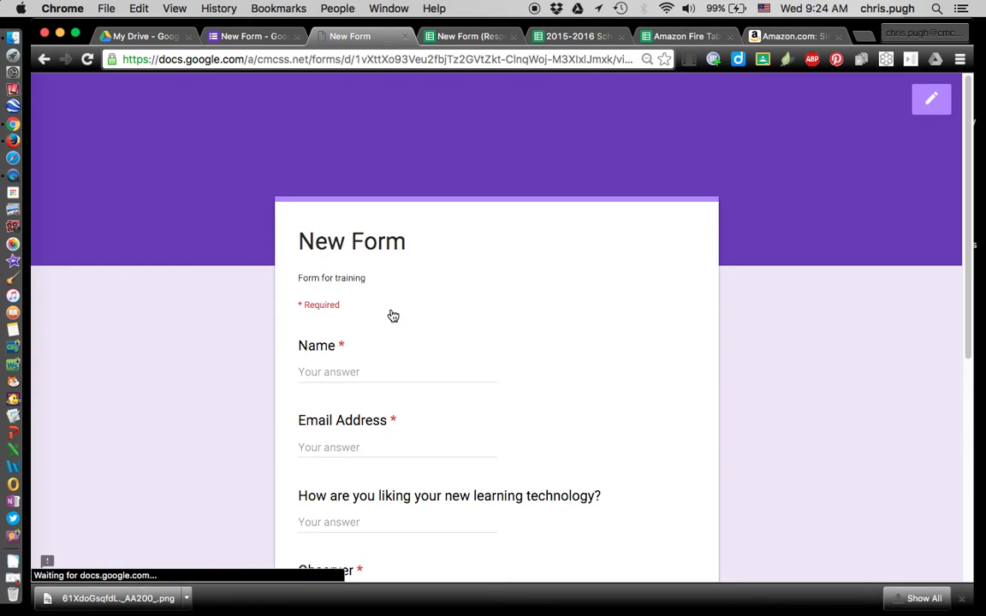
pyautogui.scroll(-3, 513, 308)
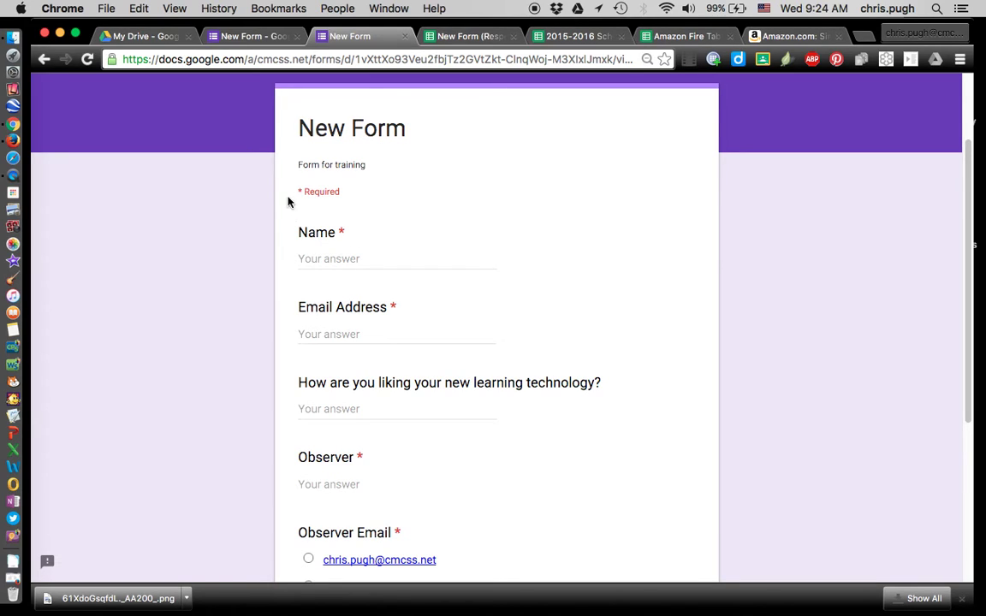
pyautogui.click(19, 488)
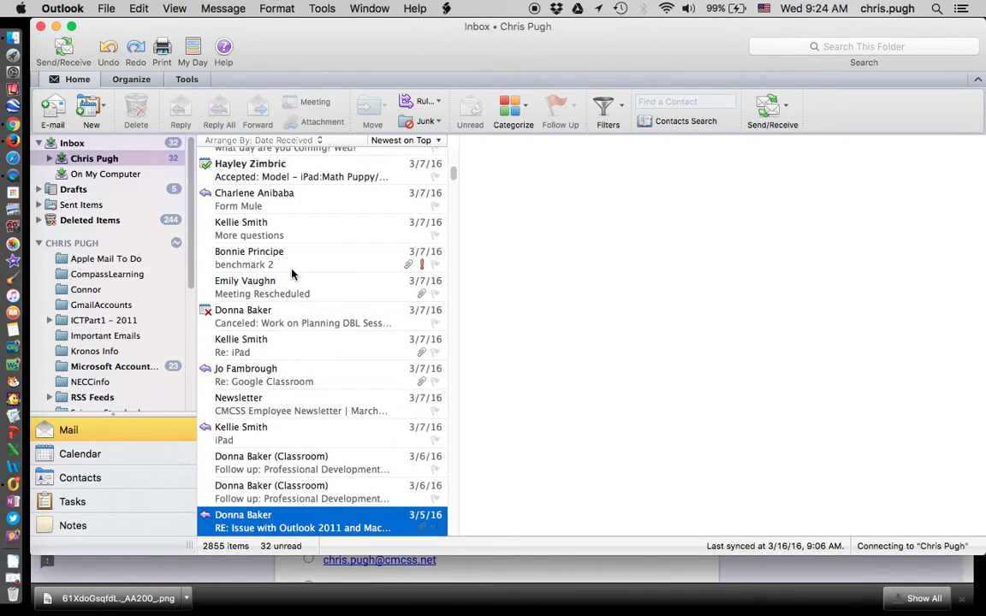
# Run Send/Receive in Outlook to check for new mail, then return to the Chrome form
pyautogui.scroll(15, 291, 274)
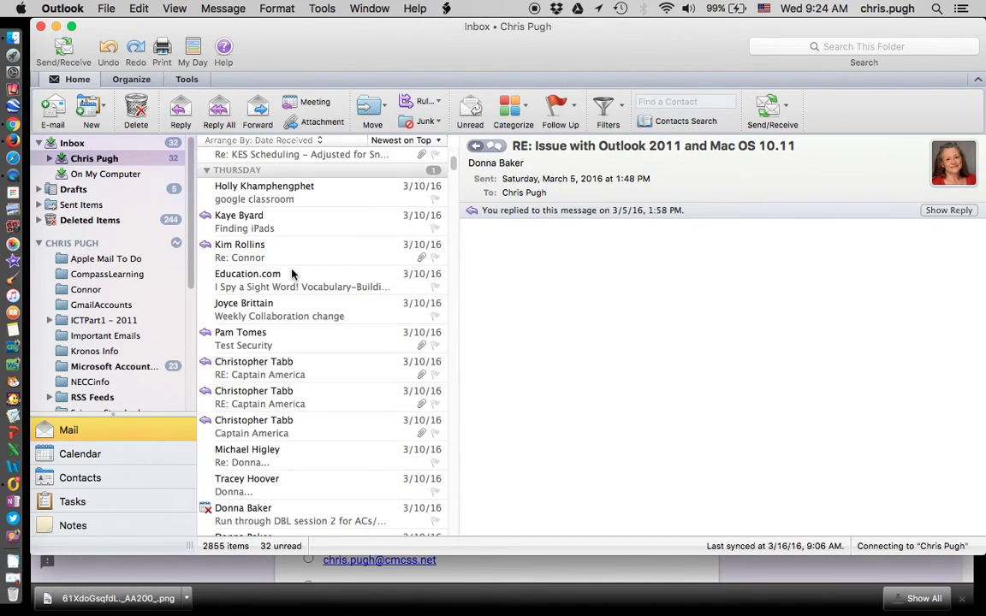
pyautogui.scroll(10, 291, 274)
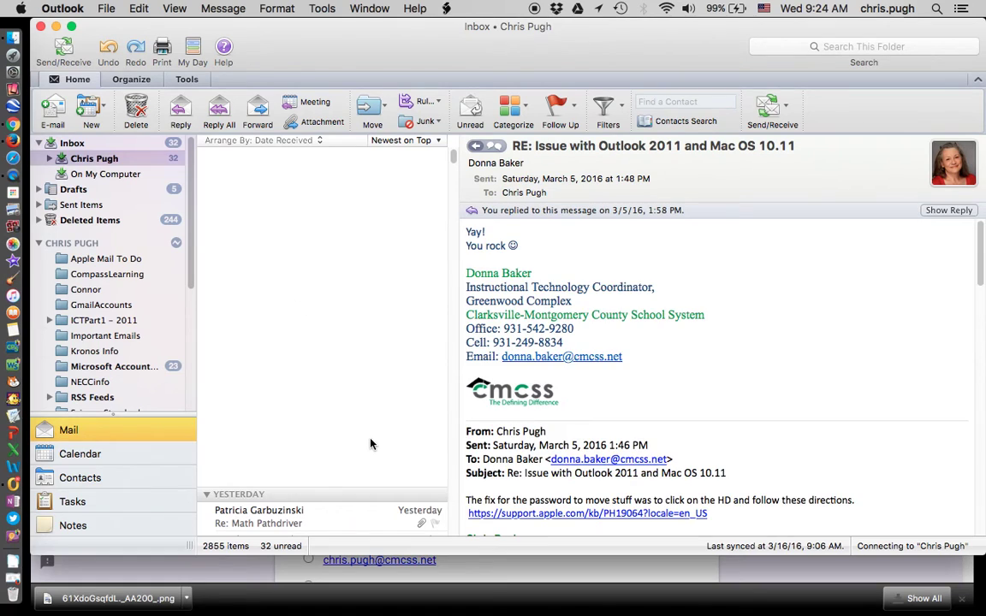
pyautogui.click(767, 106)
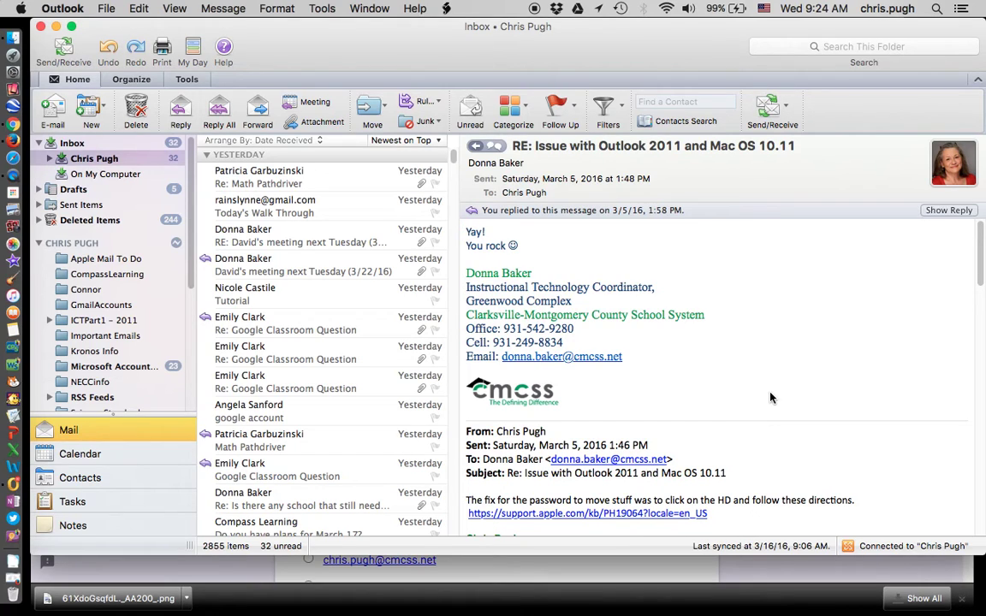
pyautogui.click(699, 569)
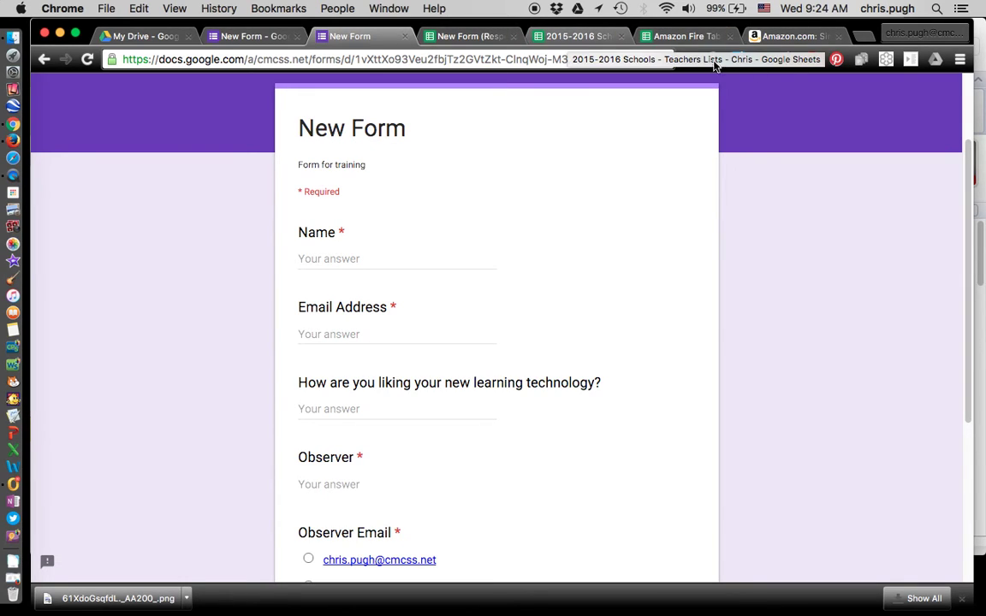
# Open a new Chrome tab with 'ow' in the address bar, then switch back to Outlook
pyautogui.click(862, 37)
pyautogui.write('ow')
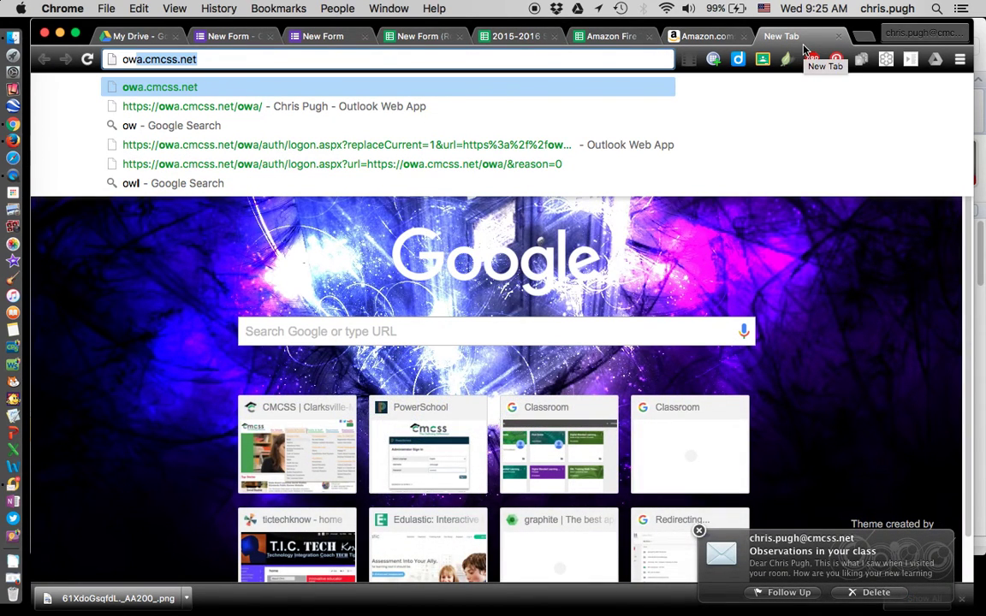
pyautogui.press('super+Tab')
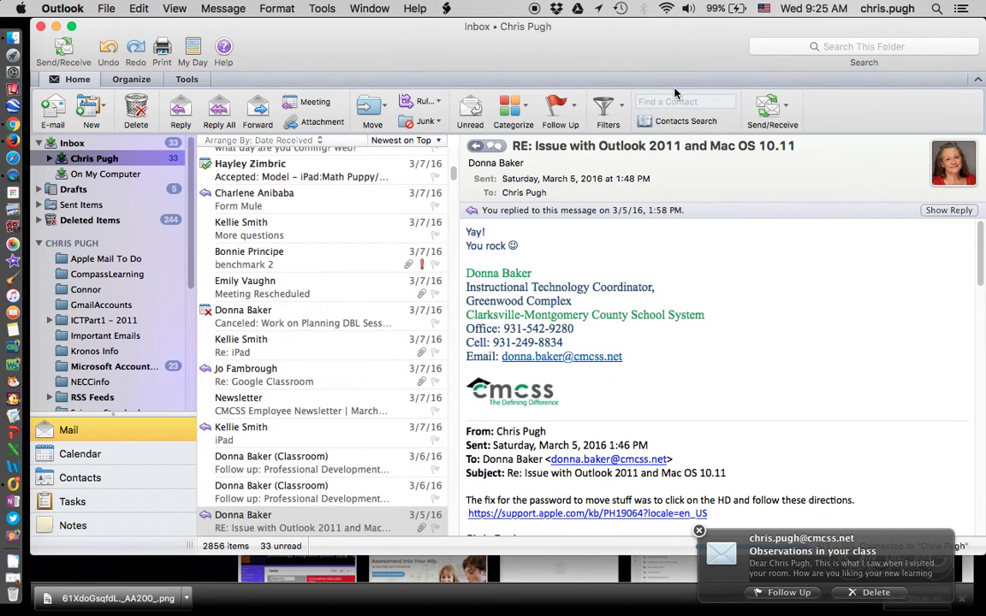
# Open the 'Observations in your class' message showing 'Great thanks. Could we have some more?'
pyautogui.scroll(10, 413, 262)
pyautogui.scroll(5, 414, 262)
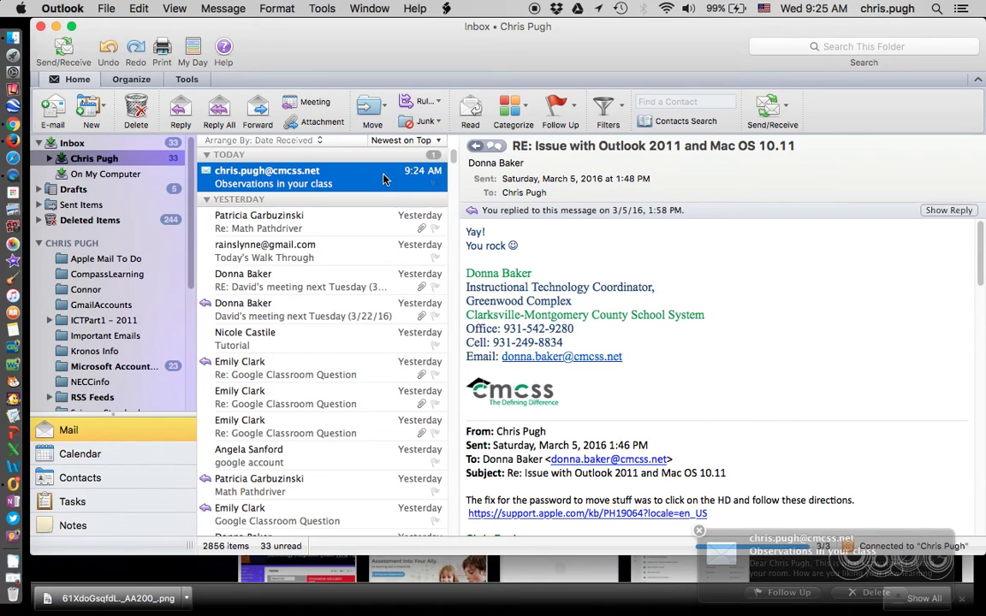
pyautogui.click(384, 179)
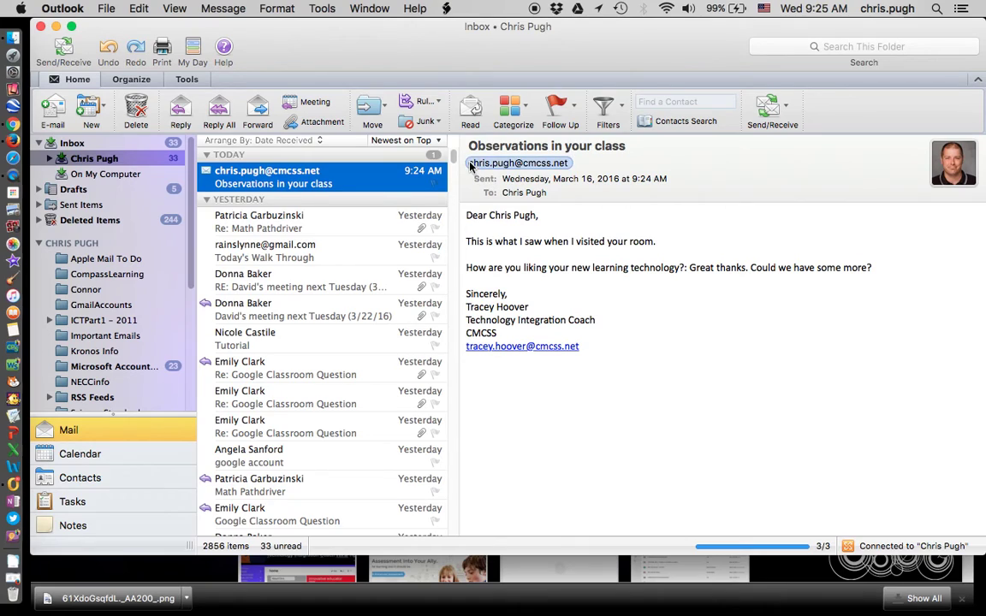
pyautogui.moveTo(471, 166)
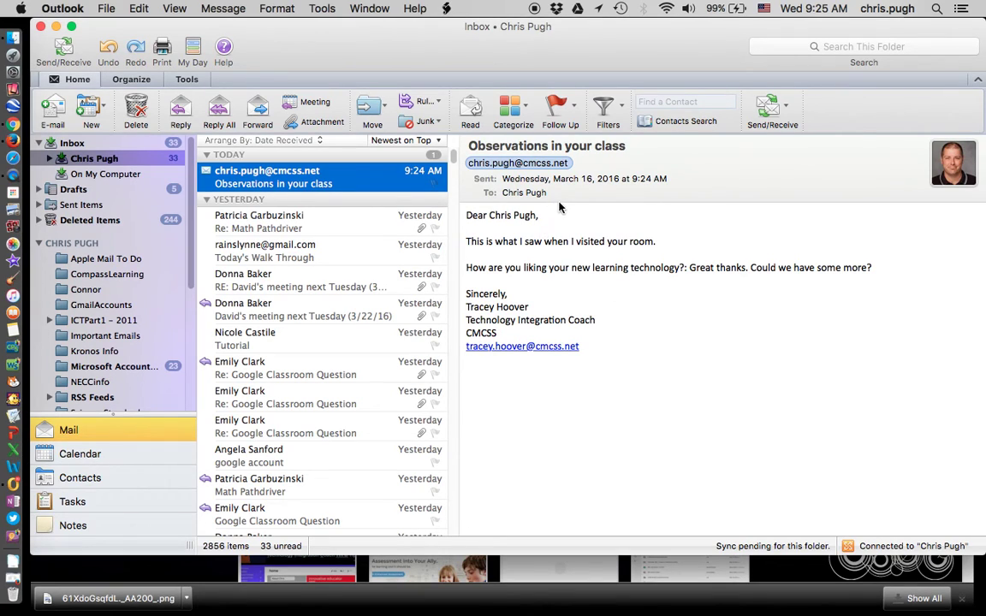
pyautogui.click(587, 209)
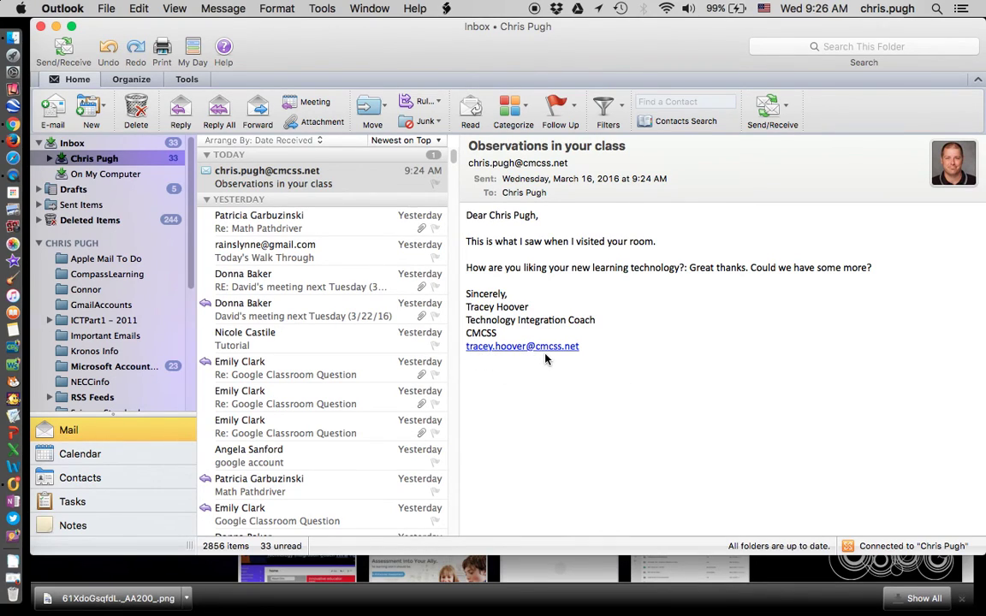
pyautogui.click(182, 106)
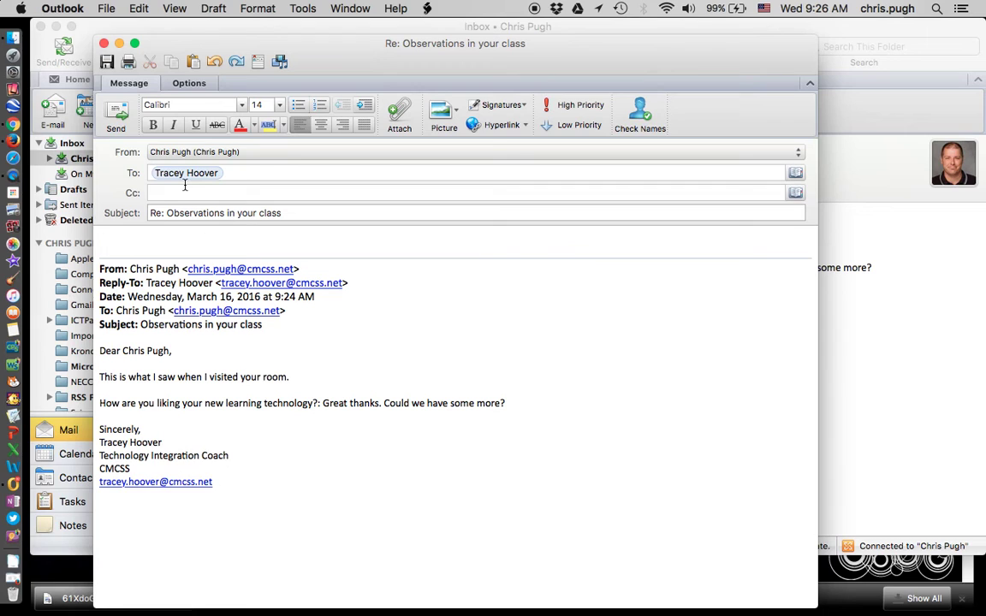
pyautogui.moveTo(307, 66); pyautogui.dragTo(300, 267)
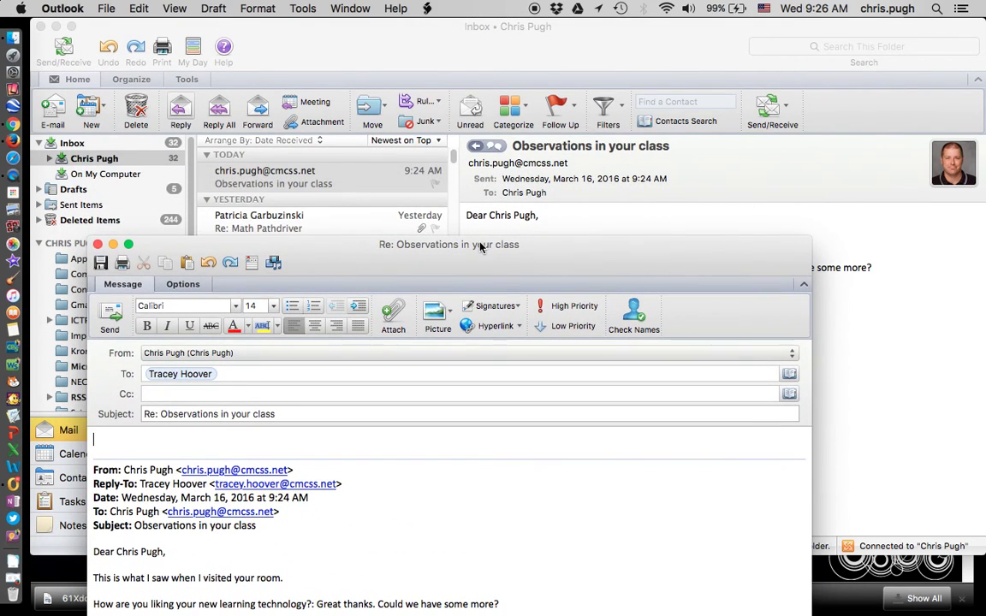
pyautogui.moveTo(480, 247); pyautogui.dragTo(546, 71)
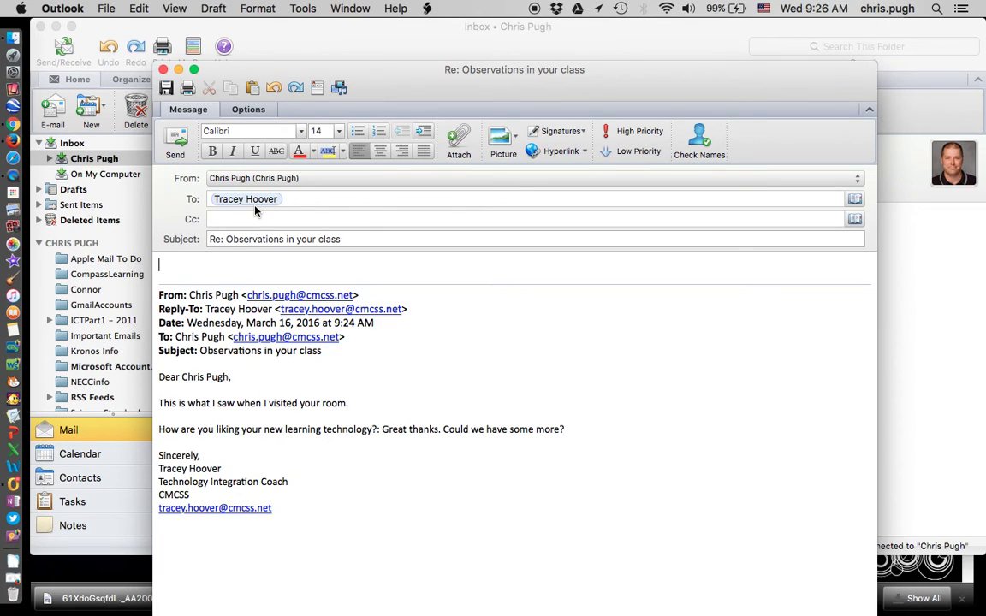
pyautogui.click(163, 70)
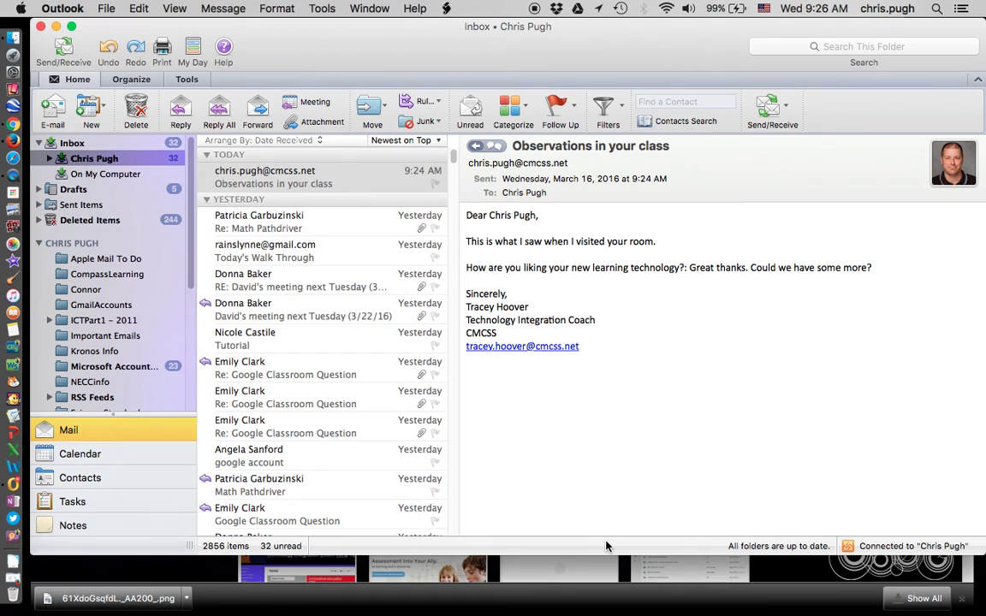